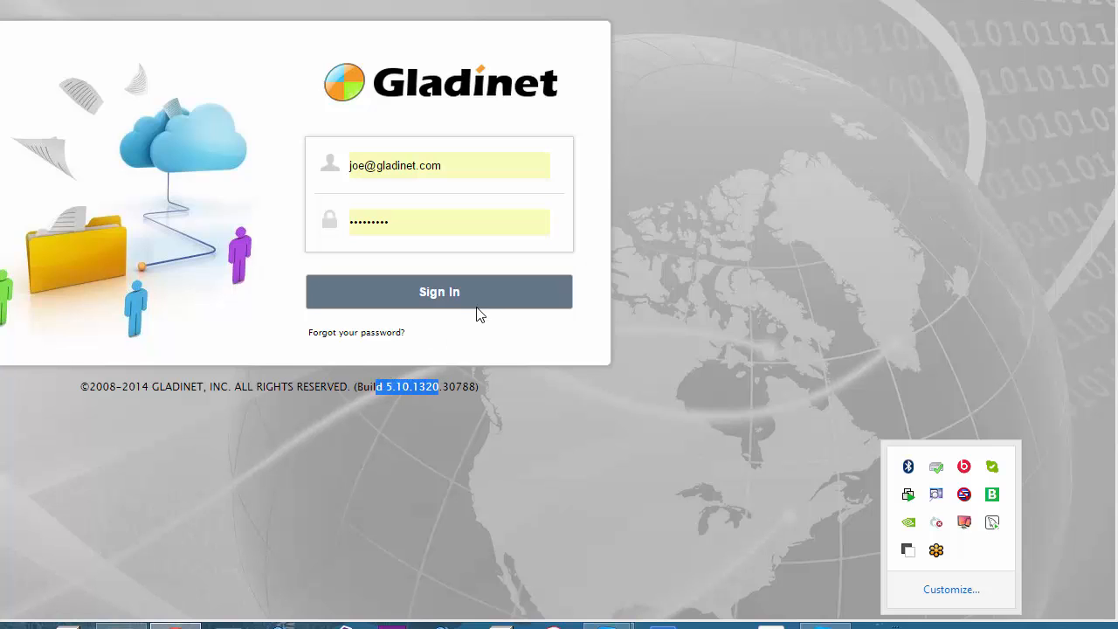
# Sign in with the prefilled administrator credentials and check the cluster ID and the user line allowance in the tenant overview
pyautogui.click(434, 294)
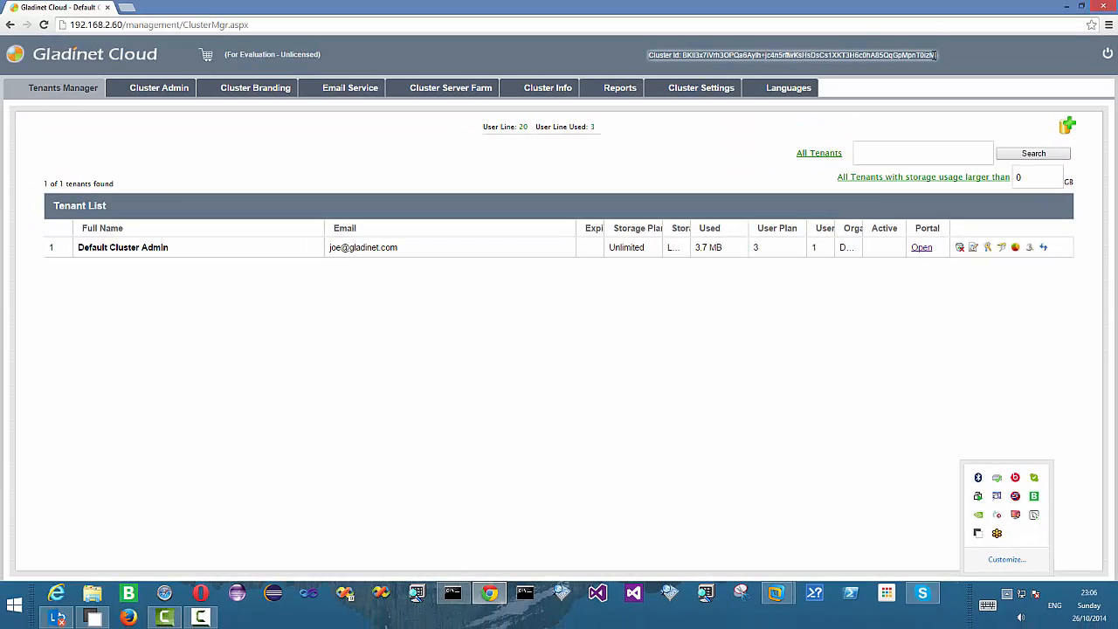
pyautogui.moveTo(936, 55); pyautogui.dragTo(660, 54)
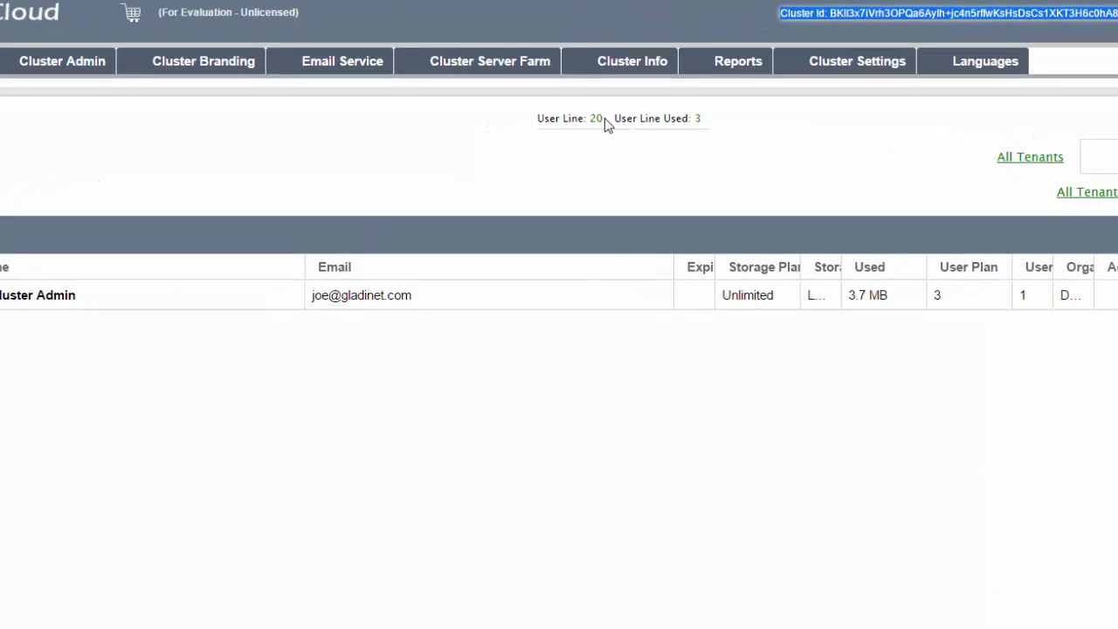
pyautogui.moveTo(603, 118); pyautogui.dragTo(570, 118)
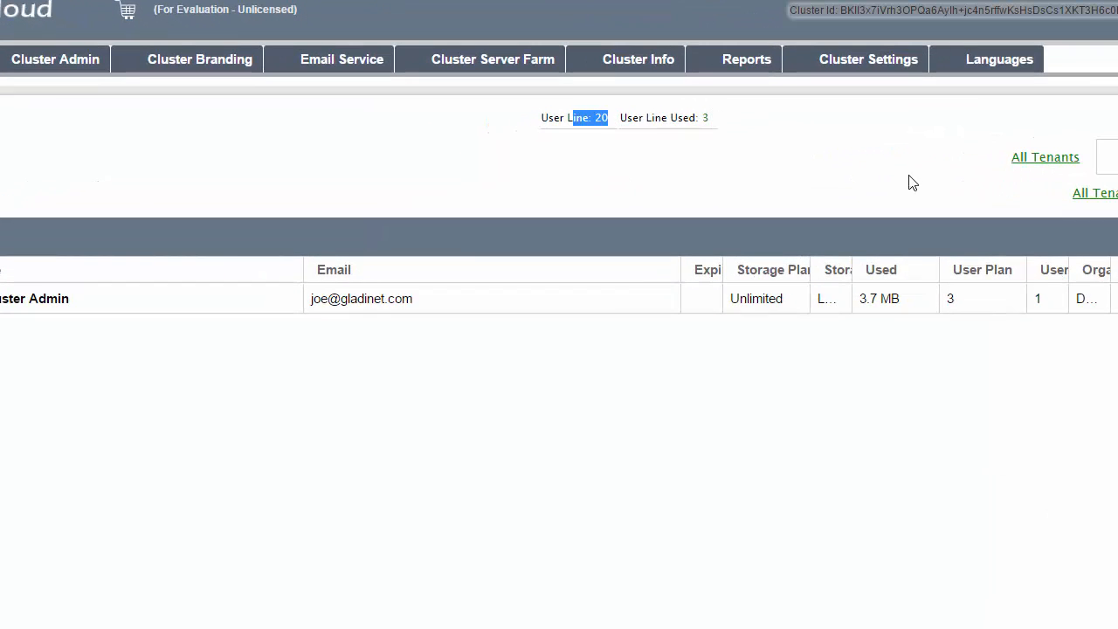
# Examine the cluster administration page, including the default administrator and the additional cluster administrators setting
pyautogui.click(56, 65)
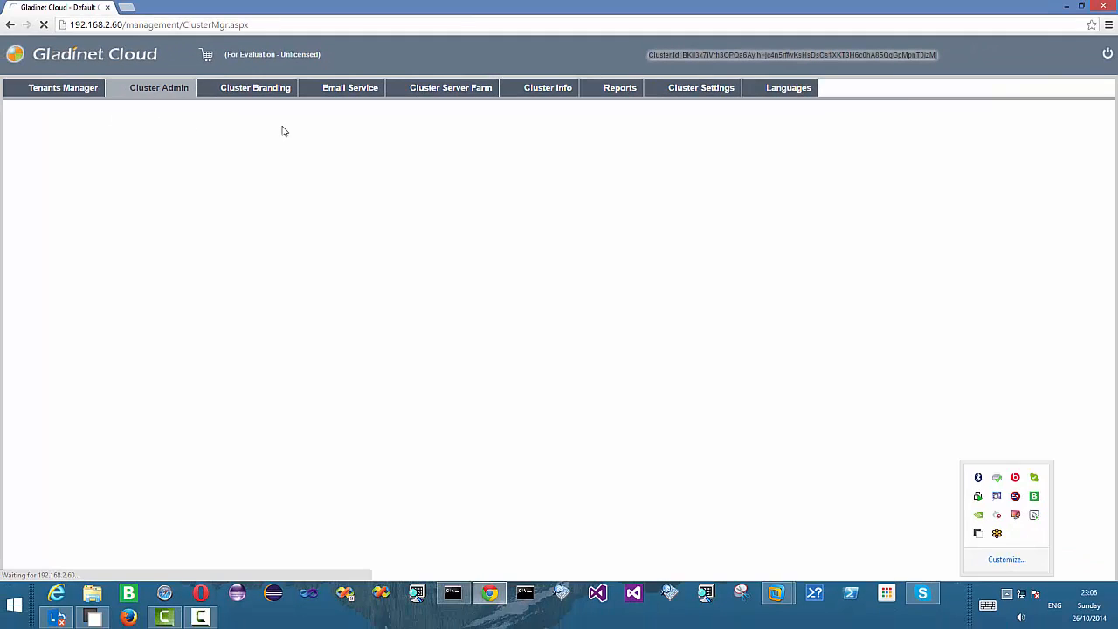
pyautogui.click(1020, 537)
pyautogui.click(945, 479)
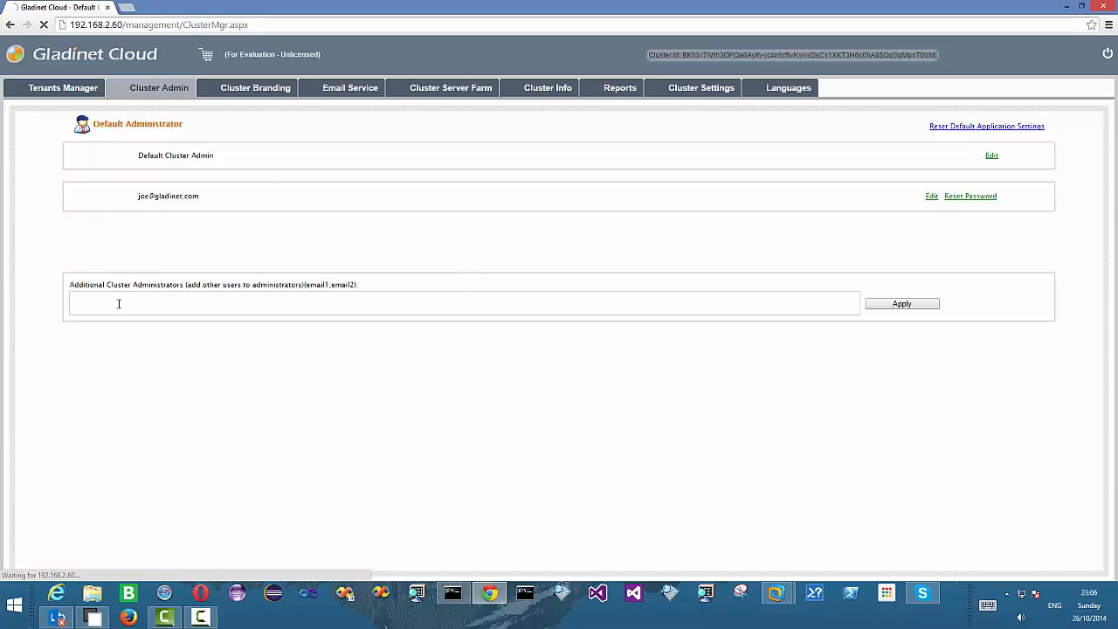
pyautogui.click(282, 295)
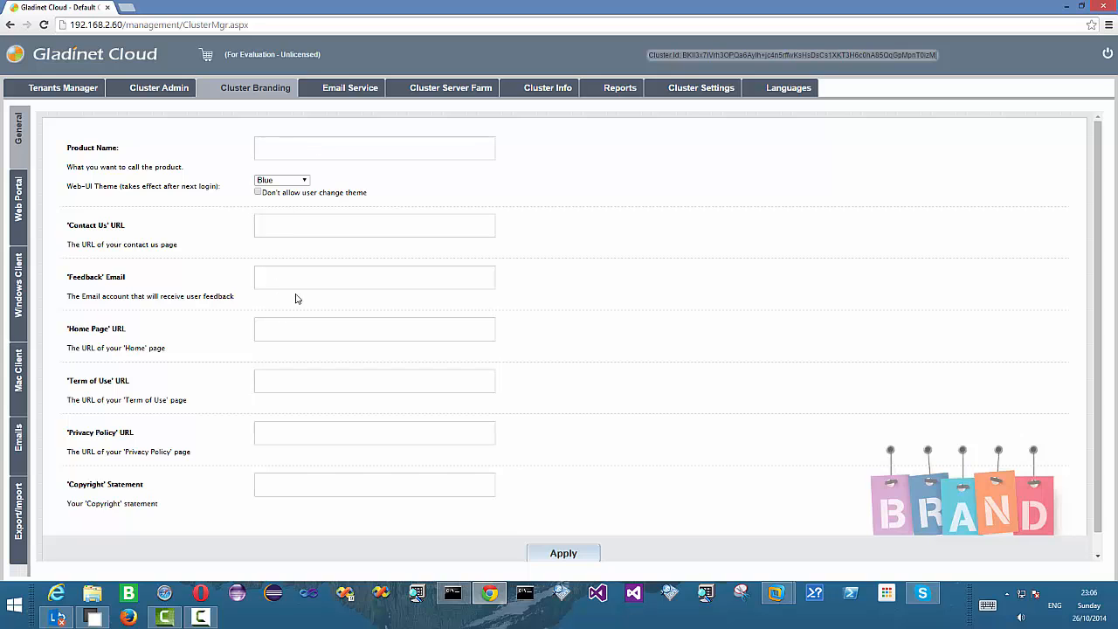
# Examine the cluster branding options for general, web portal, Windows client, Mac client, emails and export/import
pyautogui.moveTo(1095, 232); pyautogui.dragTo(1092, 277)
pyautogui.click(20, 224)
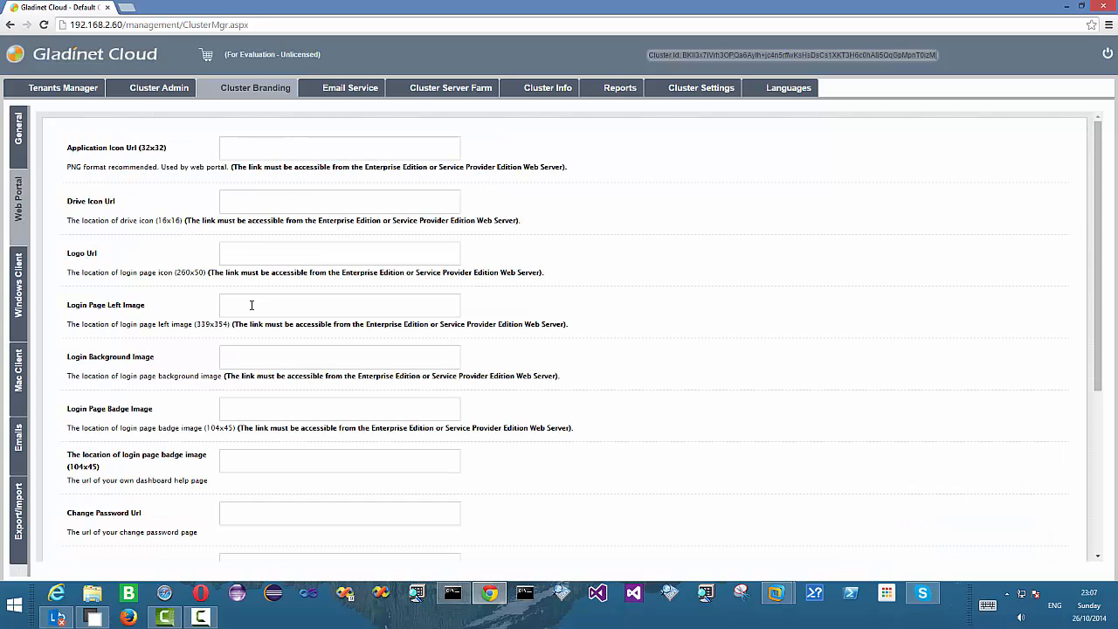
pyautogui.click(19, 291)
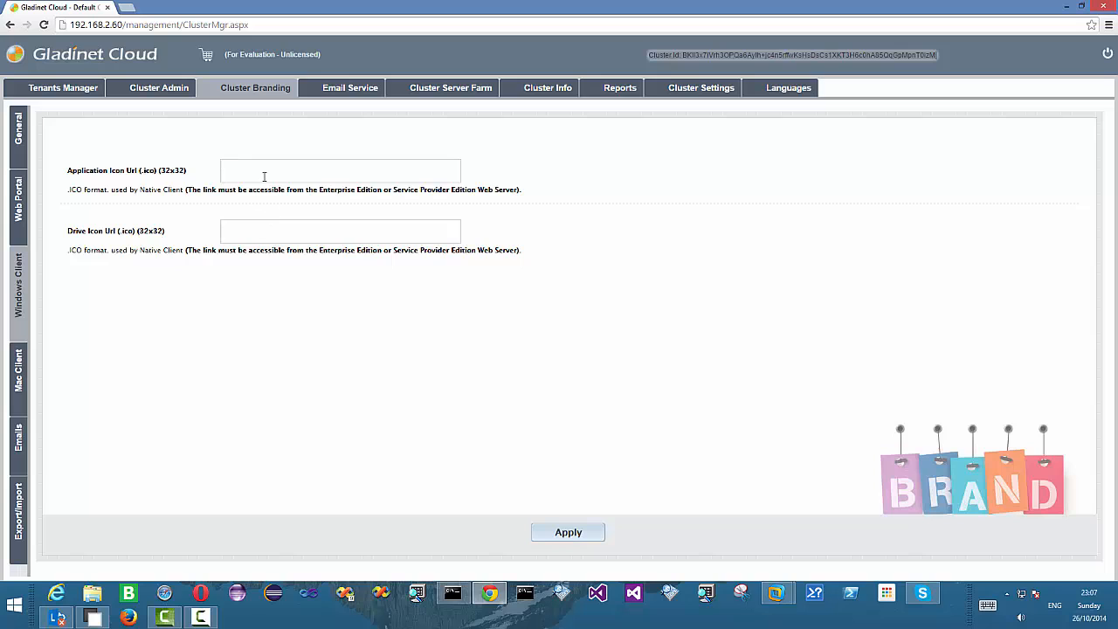
pyautogui.click(24, 380)
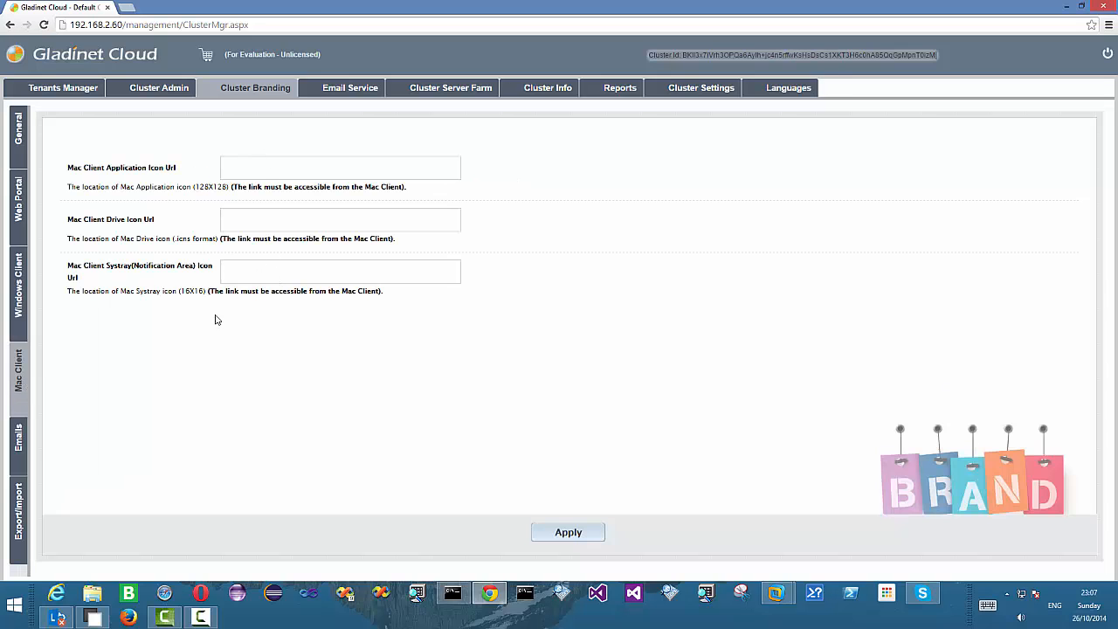
pyautogui.click(19, 445)
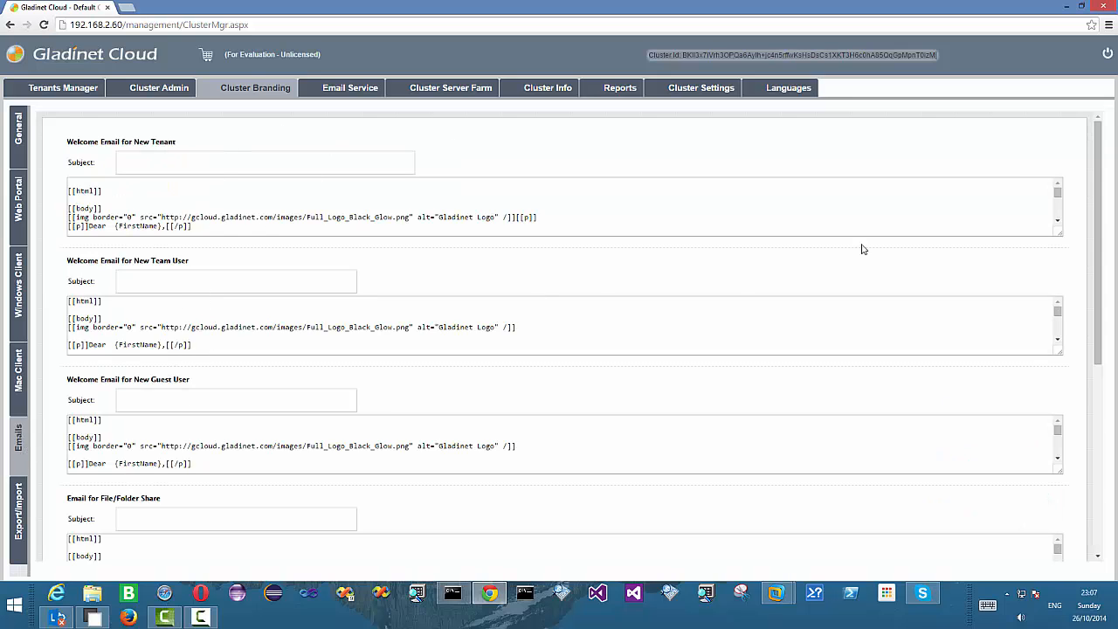
pyautogui.moveTo(1100, 186); pyautogui.dragTo(1100, 344)
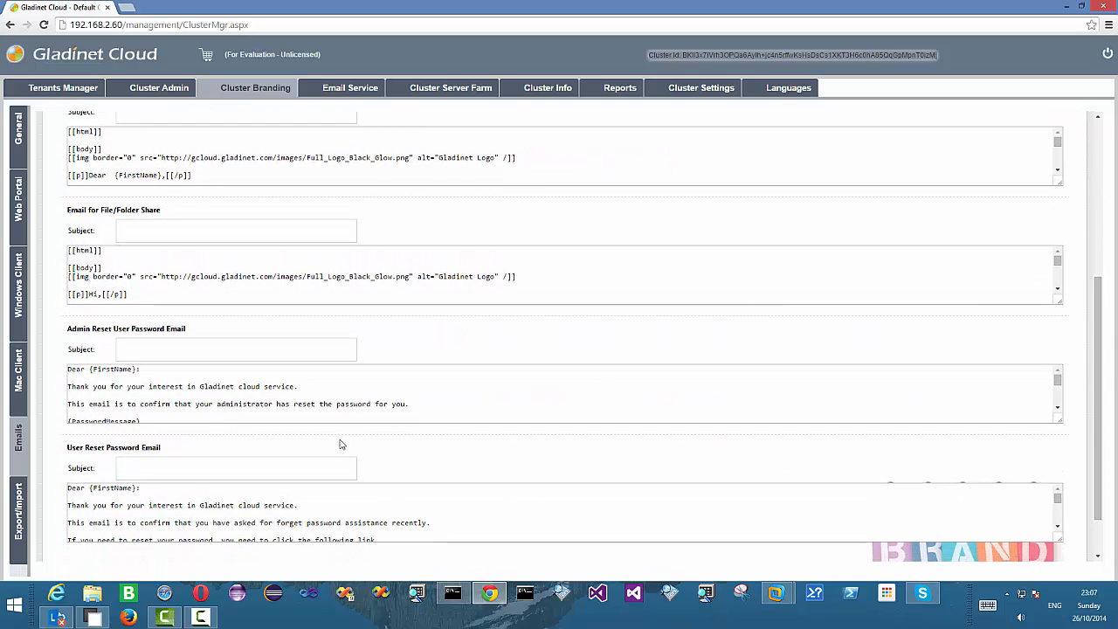
pyautogui.click(17, 517)
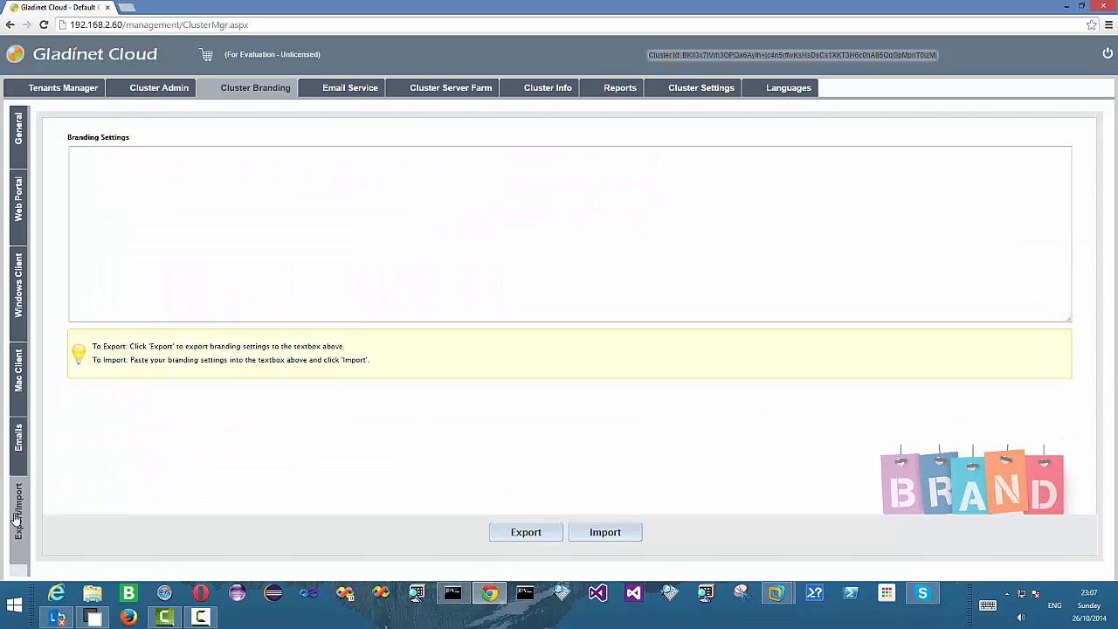
# Examine the SMTP email service settings, including the authentication and From fields
pyautogui.click(350, 88)
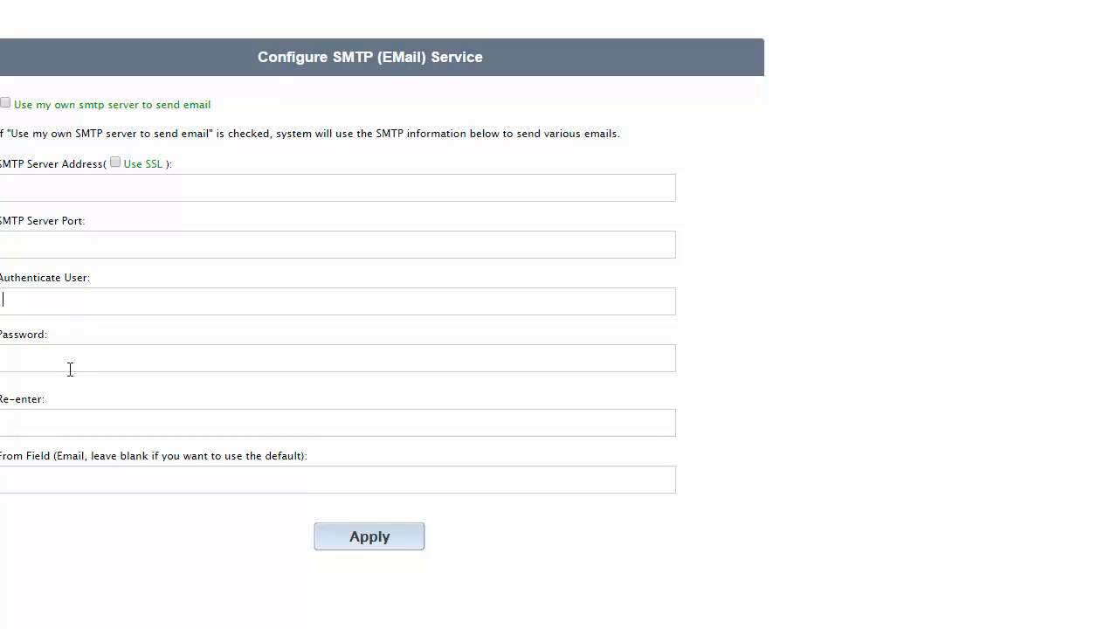
pyautogui.click(75, 418)
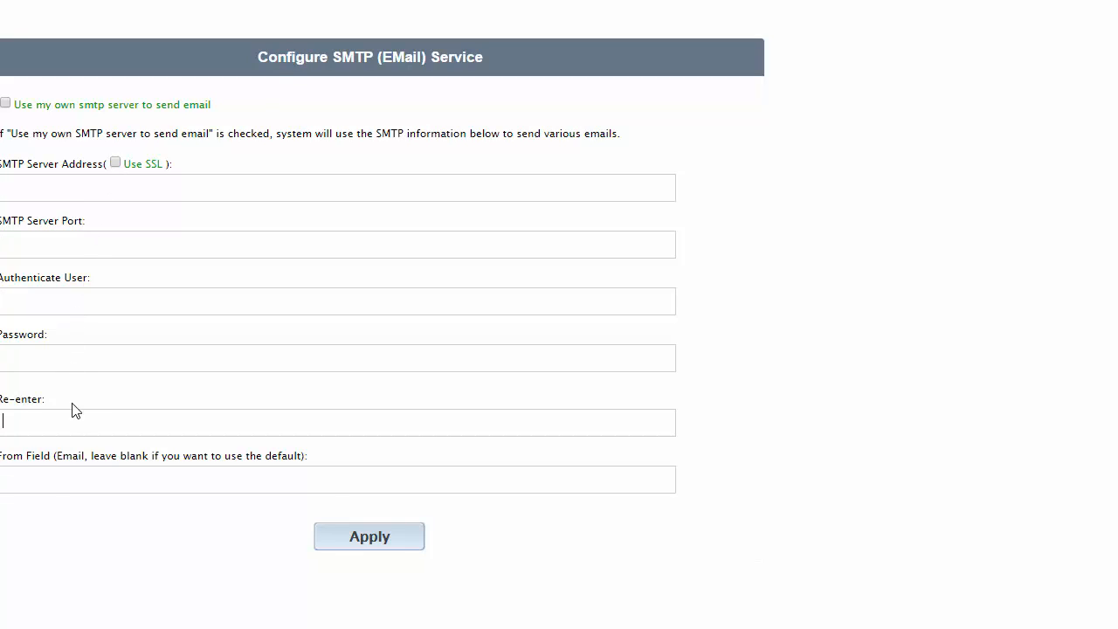
pyautogui.click(66, 476)
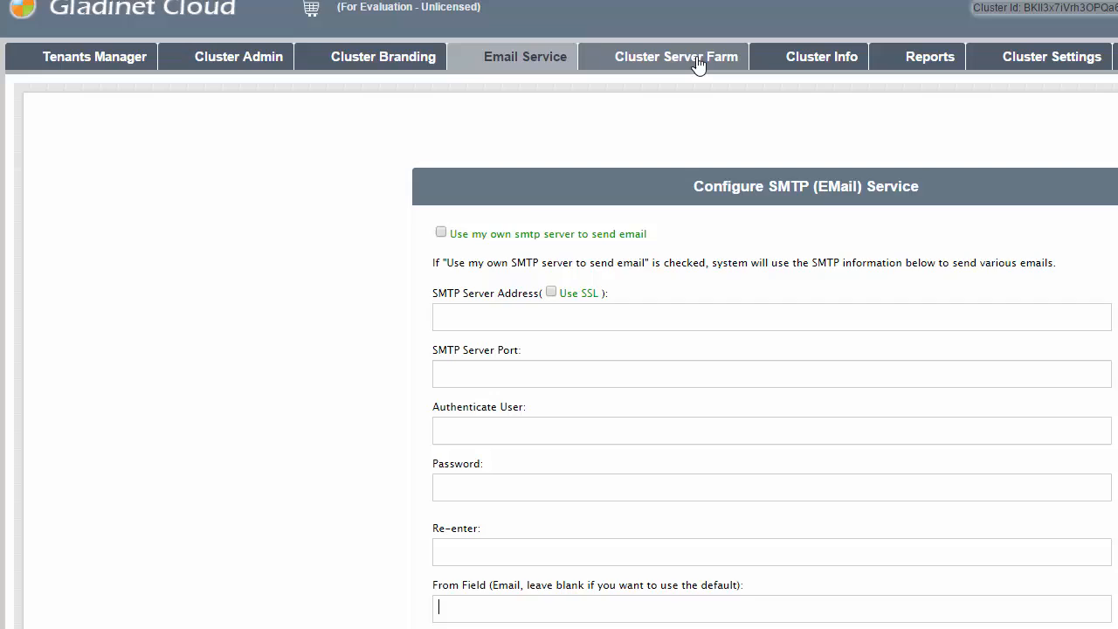
# Examine the cluster server farm's worker nodes, web nodes and zones
pyautogui.click(699, 63)
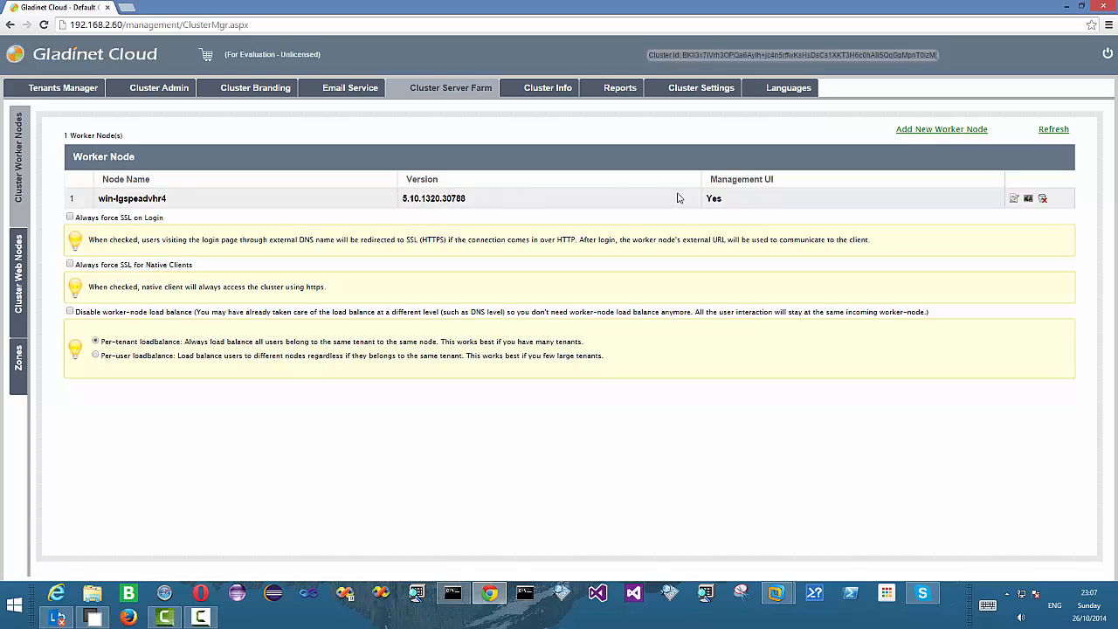
pyautogui.click(16, 295)
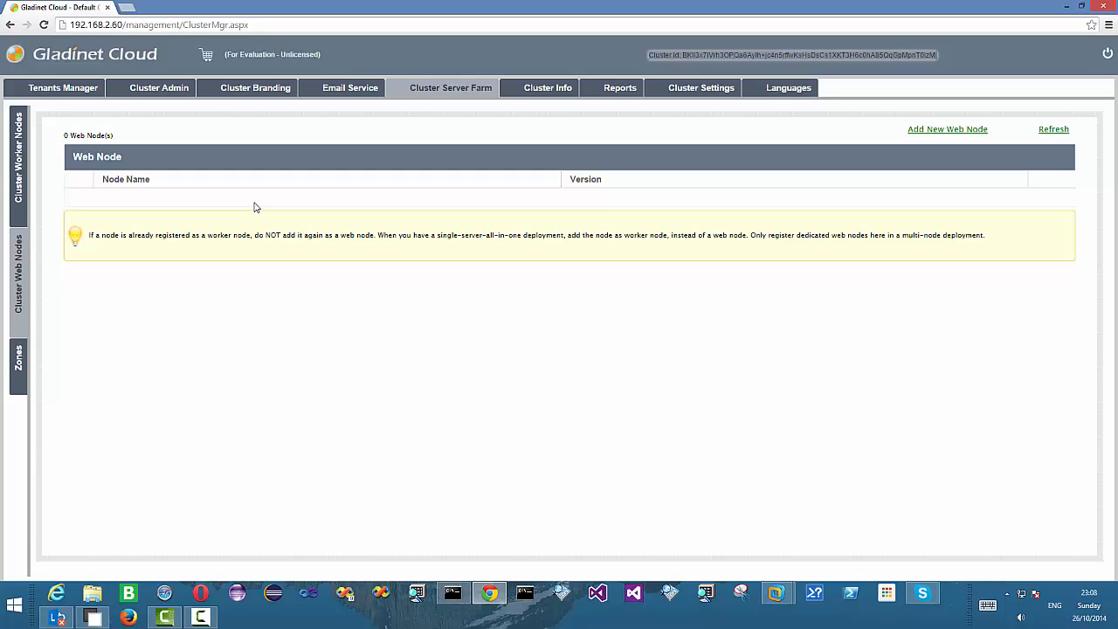
pyautogui.click(19, 382)
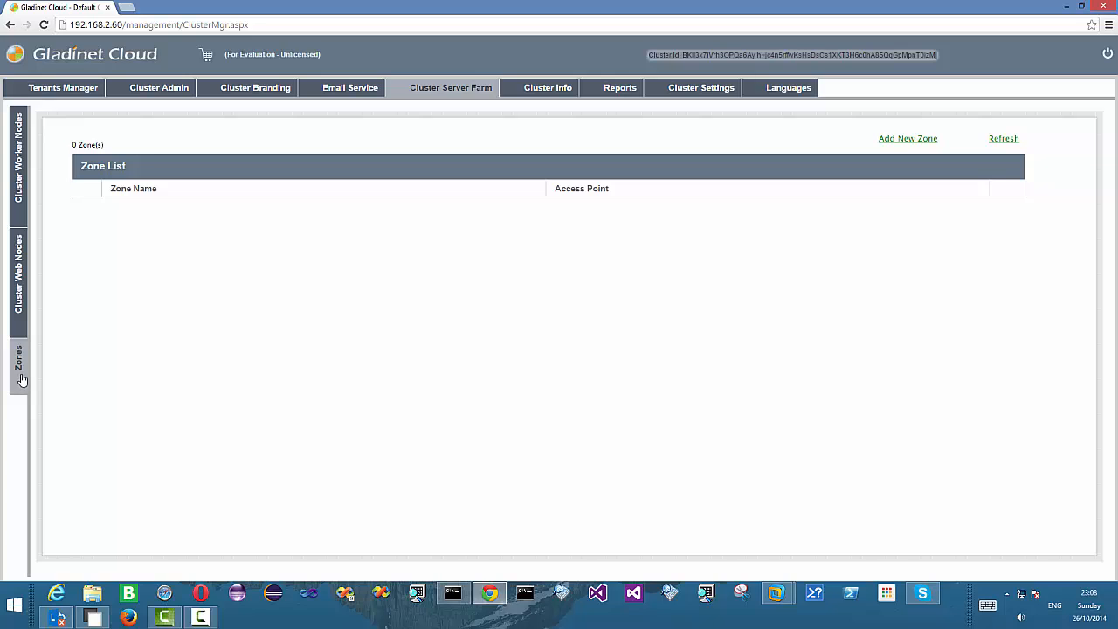
# Examine the cluster's node performance, guest users, server agents and active users, plus the upload and storage statistics reports
pyautogui.click(538, 90)
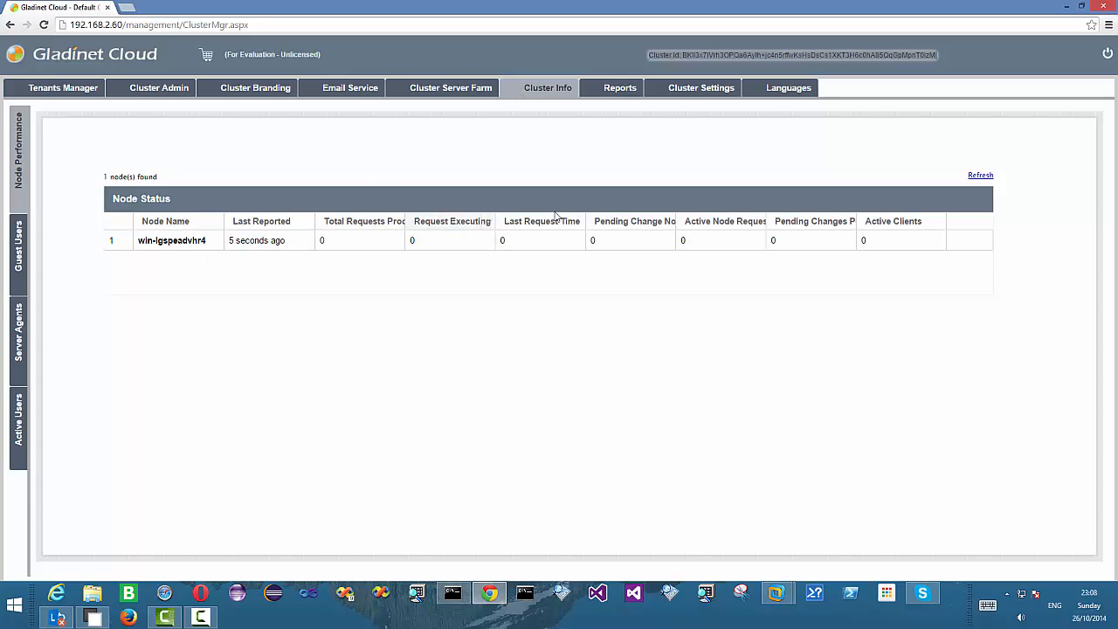
pyautogui.click(19, 265)
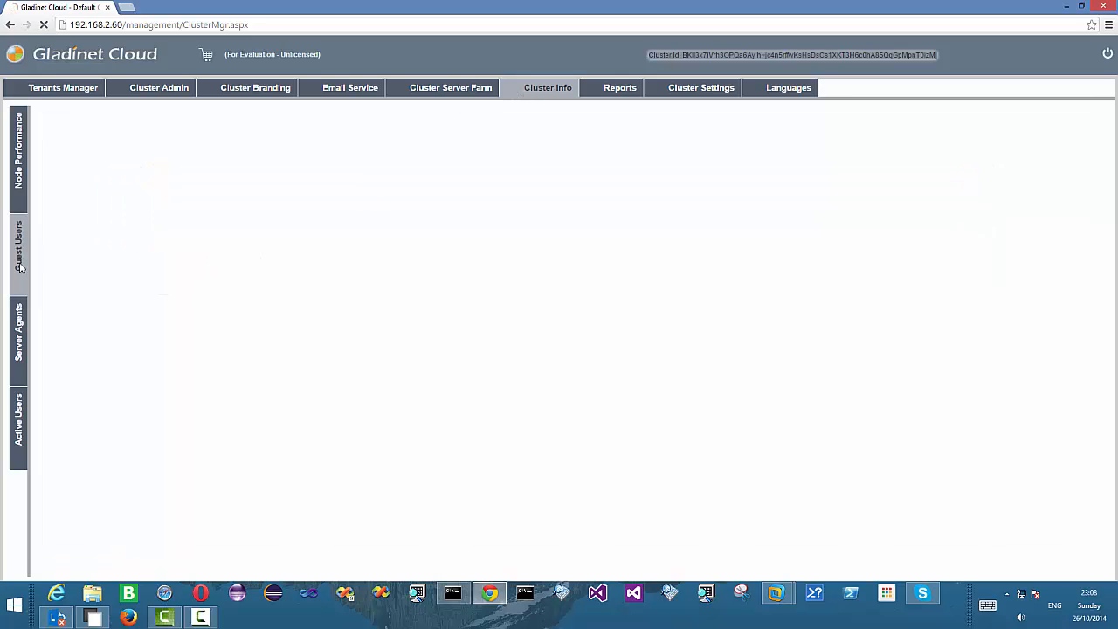
pyautogui.click(18, 340)
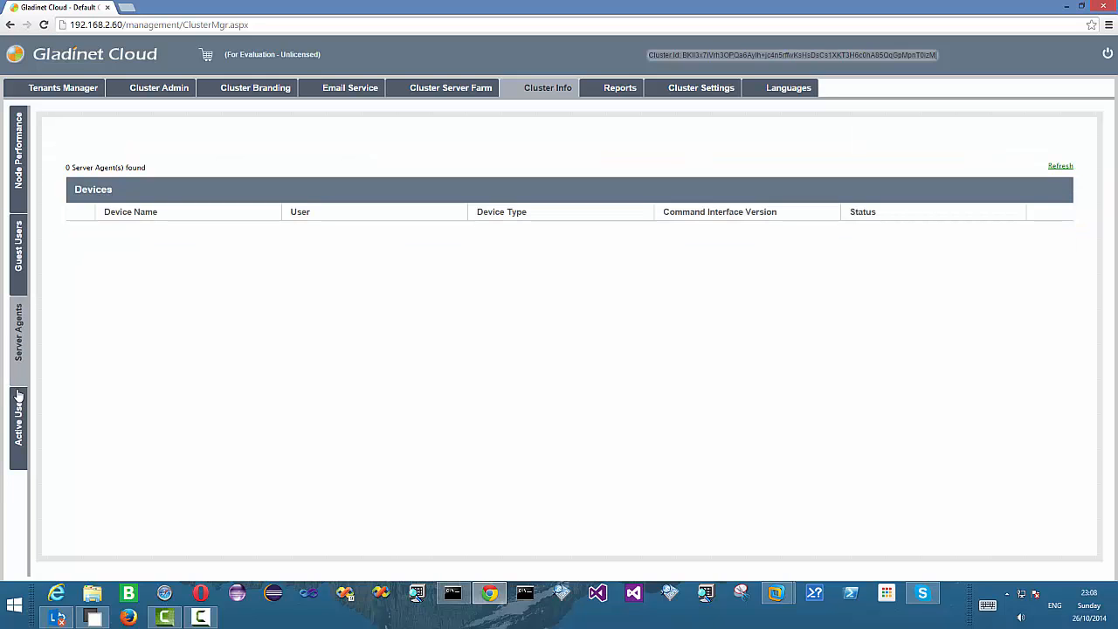
pyautogui.click(19, 423)
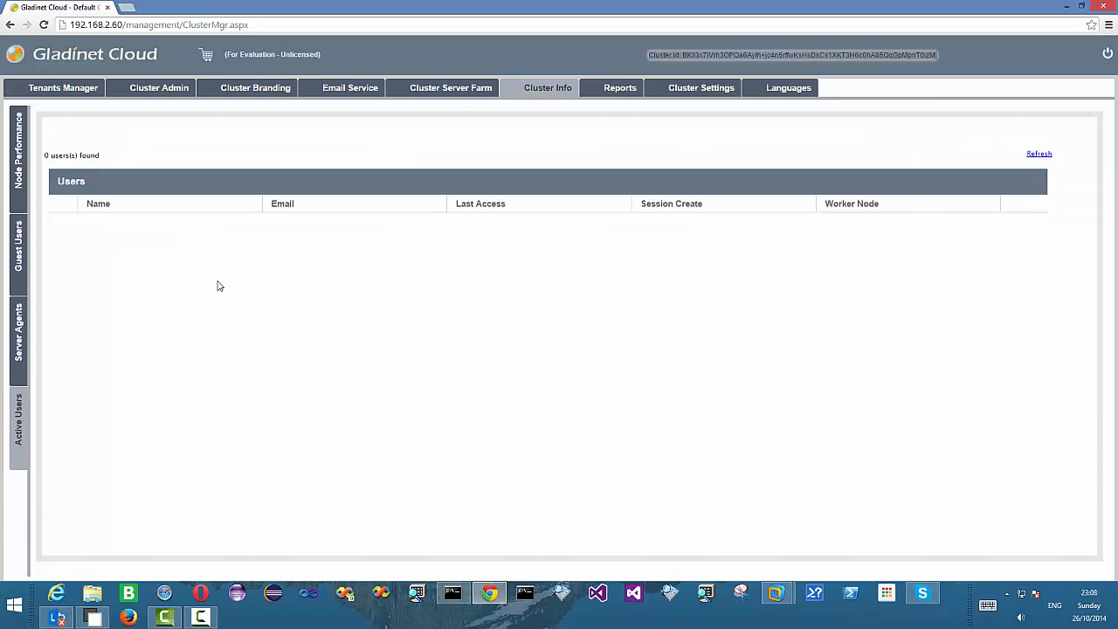
pyautogui.click(621, 92)
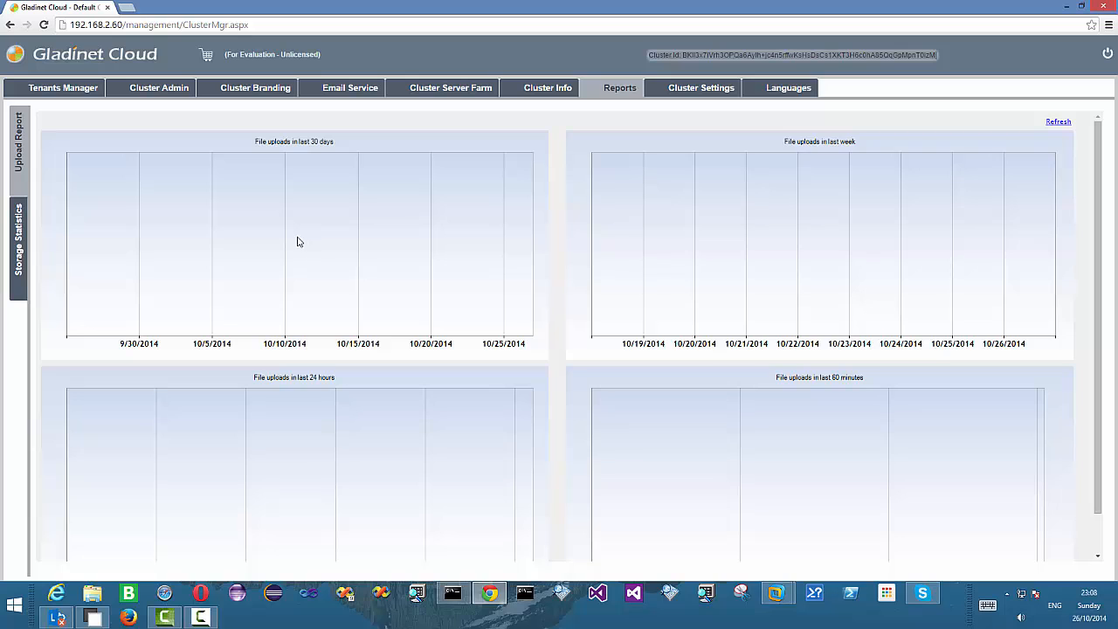
pyautogui.click(20, 253)
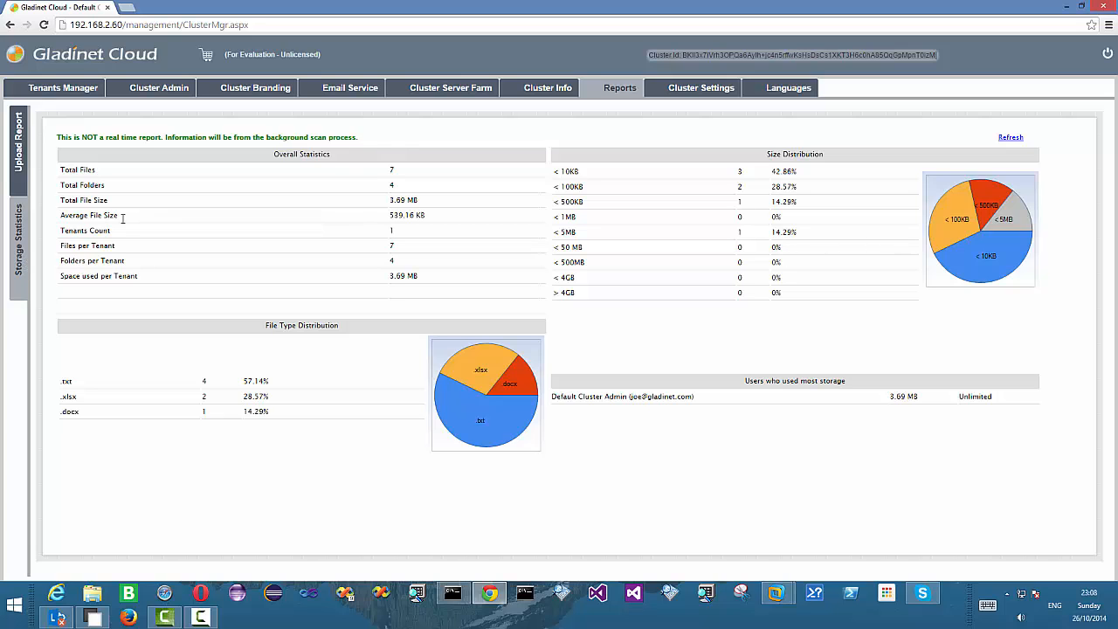
# Publish version 5.10.1382.30768 from /portal/Pkgs/windowspkg.zip for both the Windows client and the server agent
pyautogui.click(686, 95)
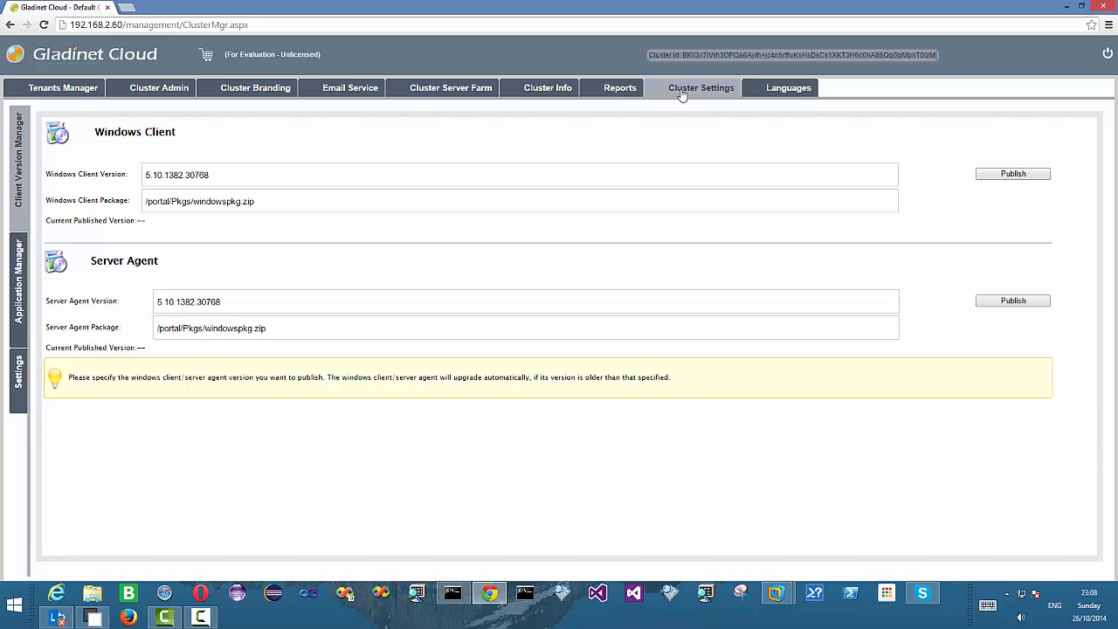
pyautogui.click(1011, 177)
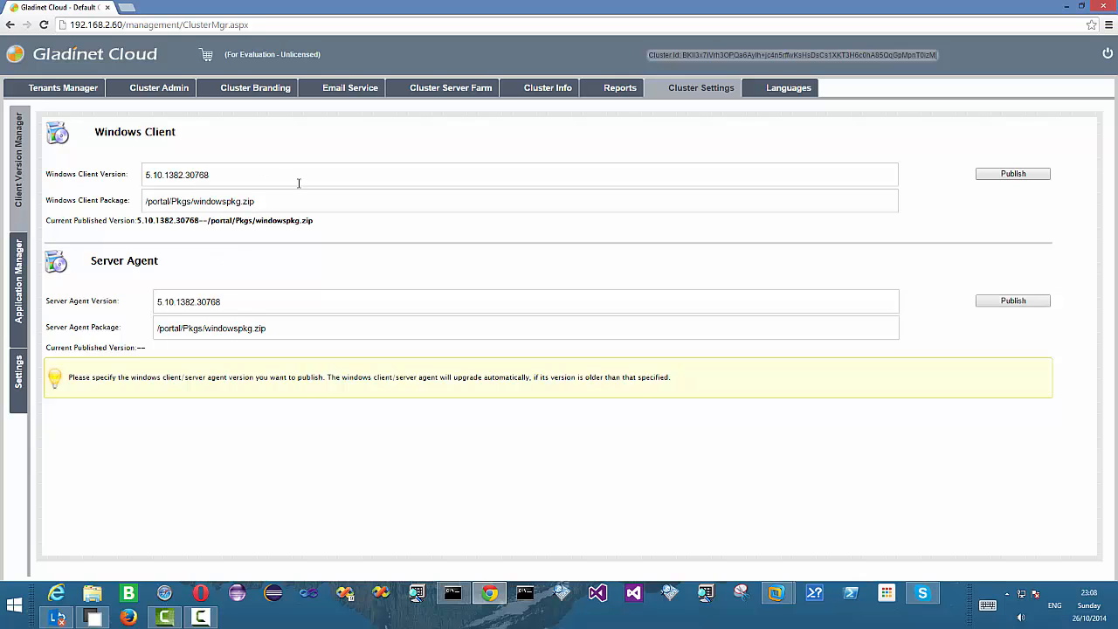
pyautogui.click(1014, 301)
# Examine the available web applications and the general cluster settings
pyautogui.click(19, 267)
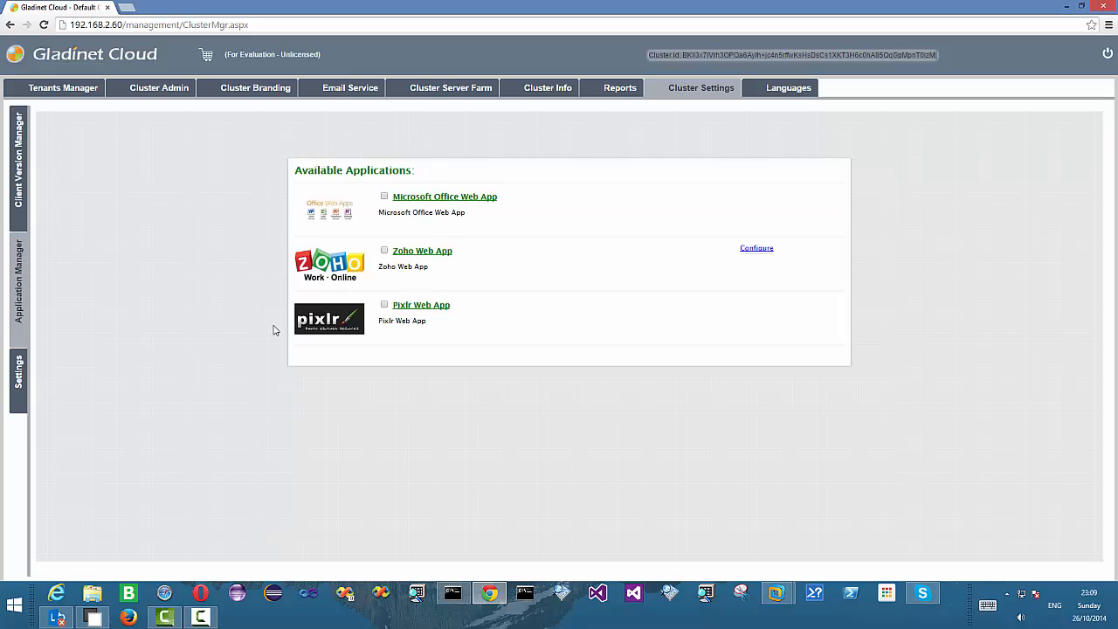
pyautogui.click(17, 385)
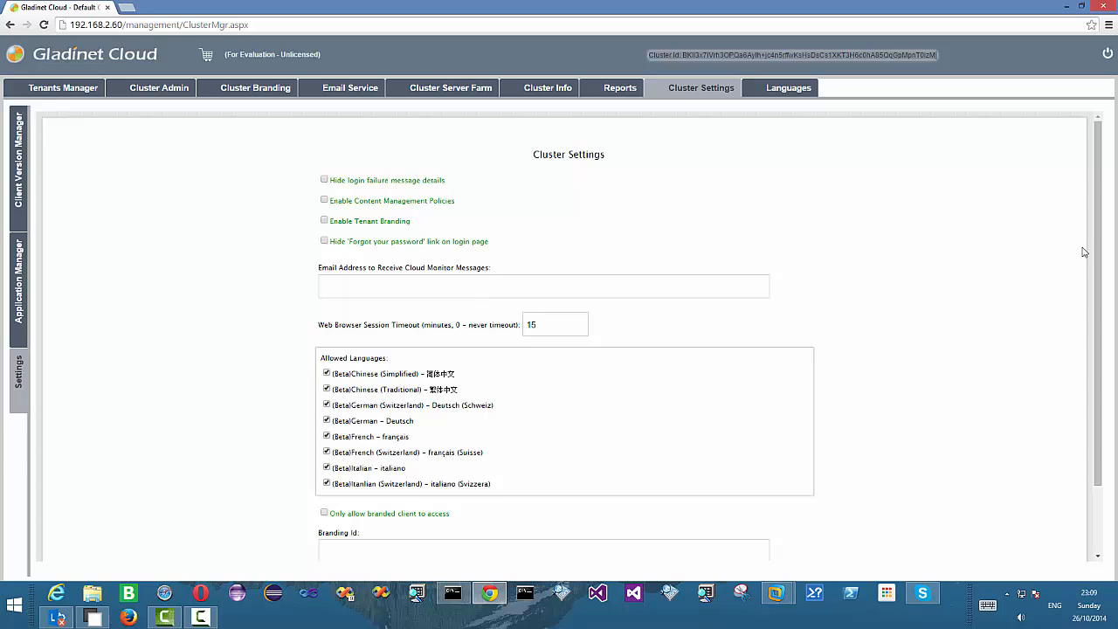
pyautogui.moveTo(1096, 249); pyautogui.dragTo(1087, 206)
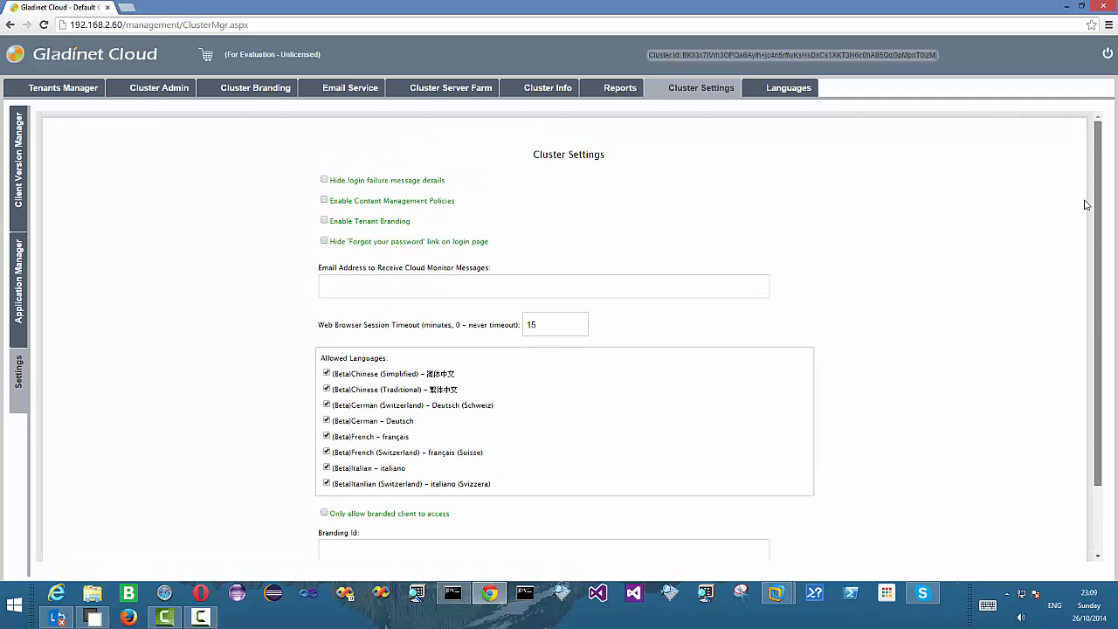
# Set Dutch (nl) as the interface language to manage
pyautogui.click(784, 91)
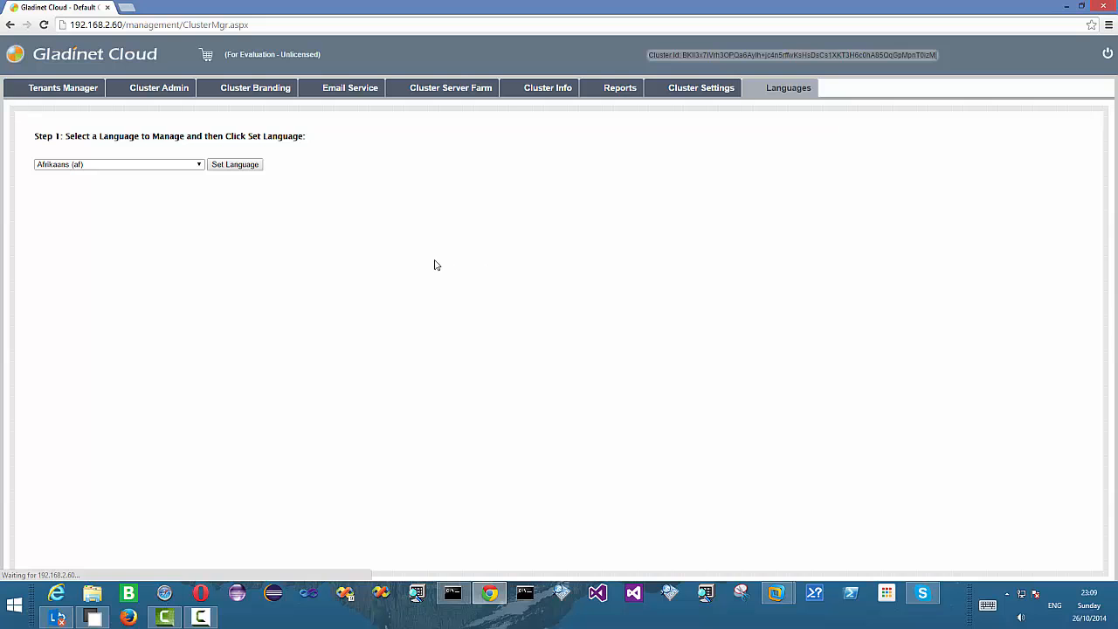
pyautogui.click(179, 168)
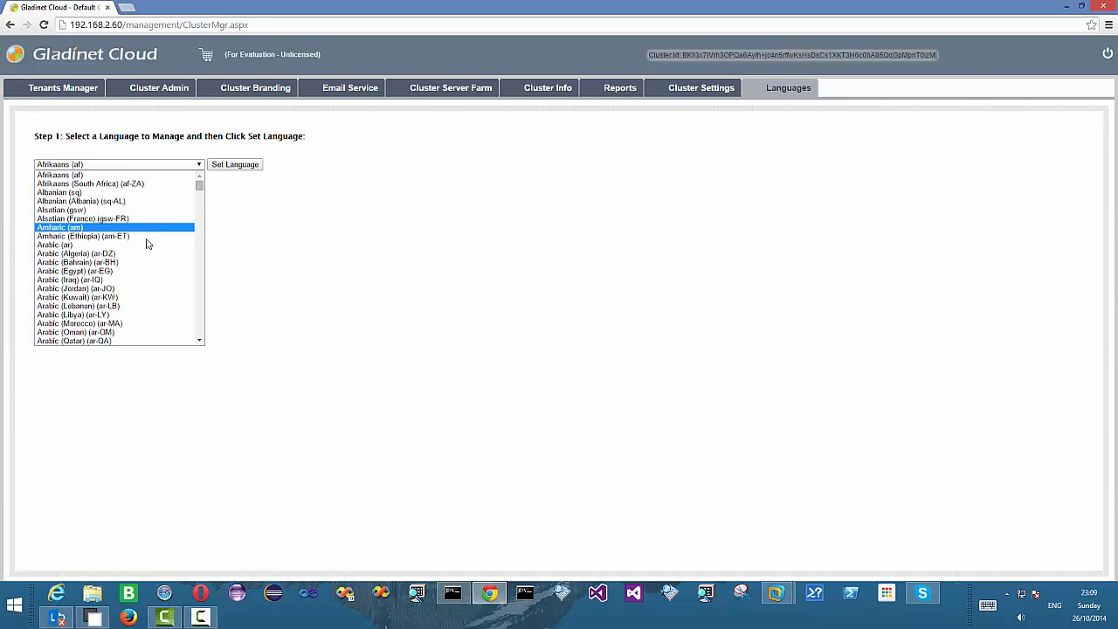
pyautogui.scroll(-15, 145, 242)
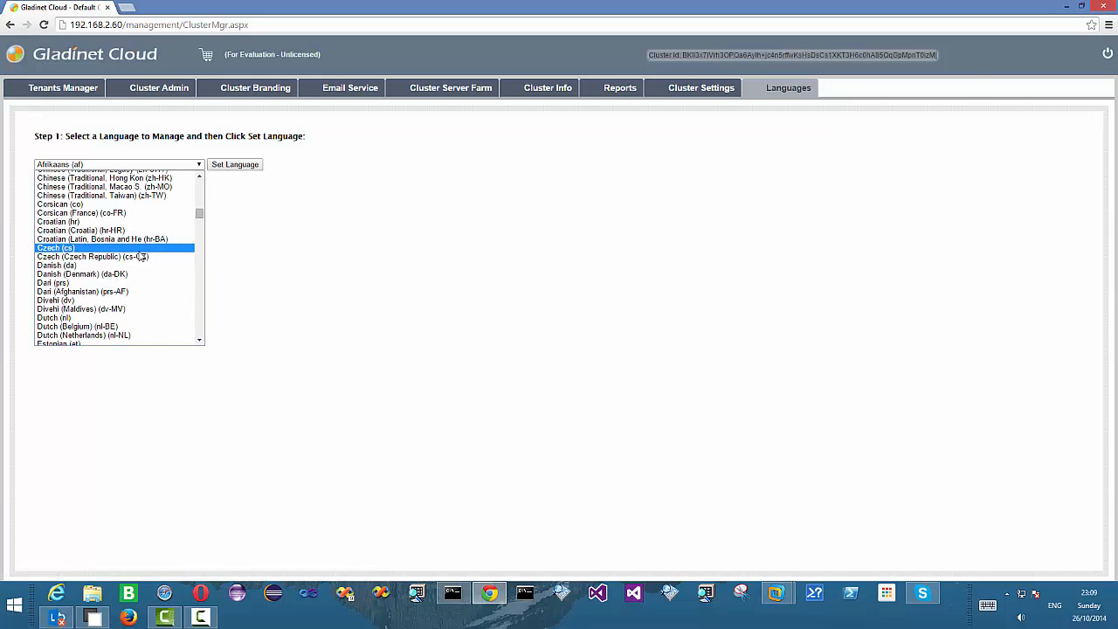
pyautogui.click(77, 316)
pyautogui.click(253, 167)
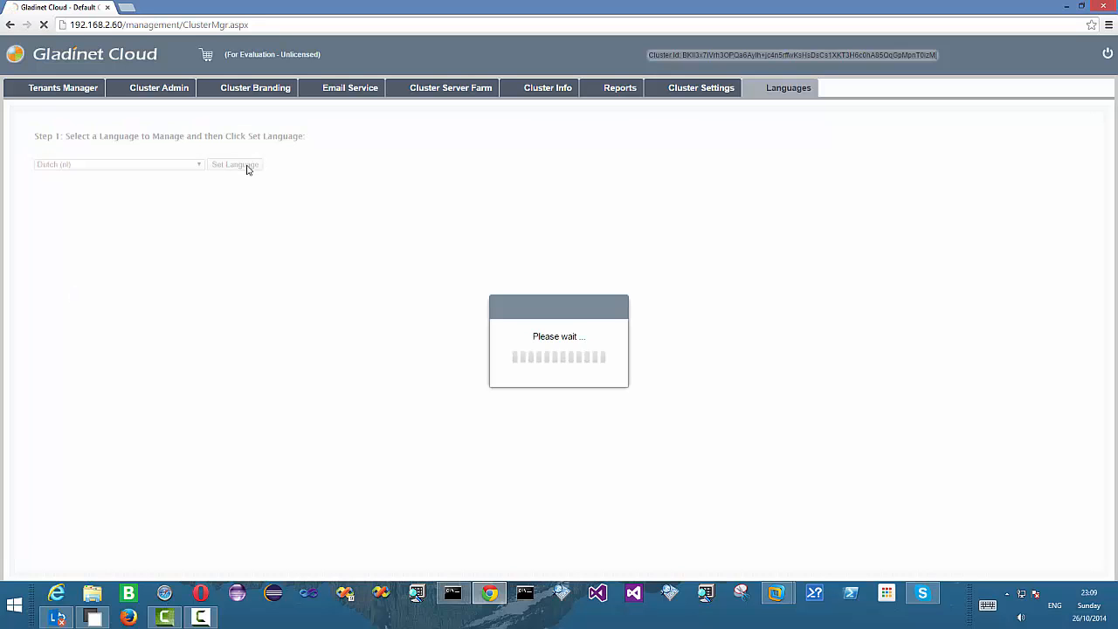
# Open the Dutch resource strings of /portal/AddSharePage.aspx and /portal/AddUserPage.aspx for review
pyautogui.click(107, 233)
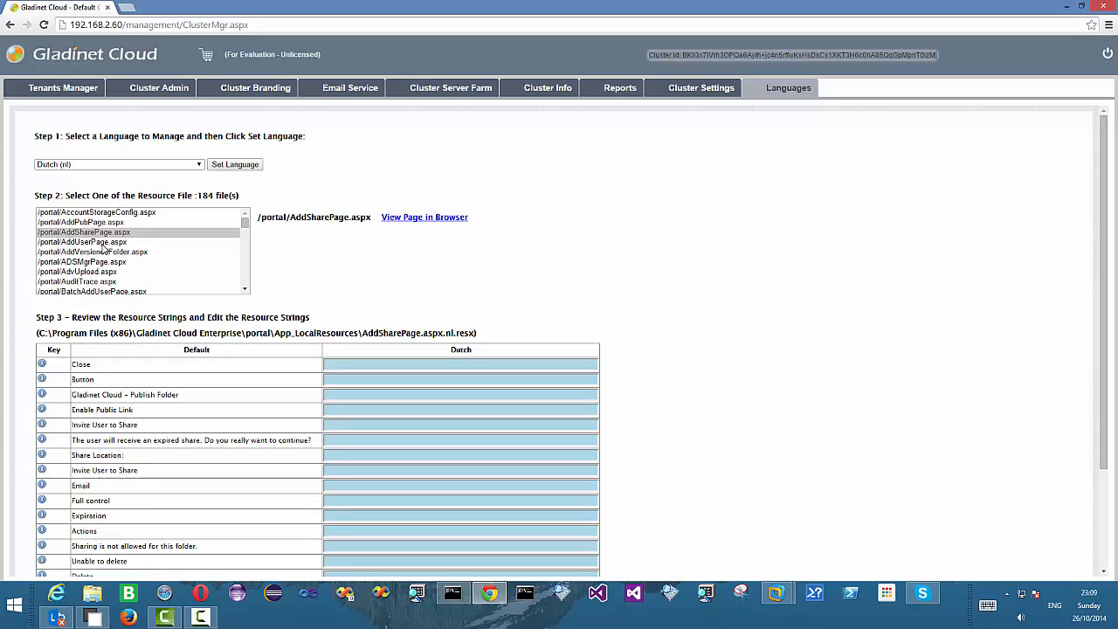
pyautogui.click(104, 243)
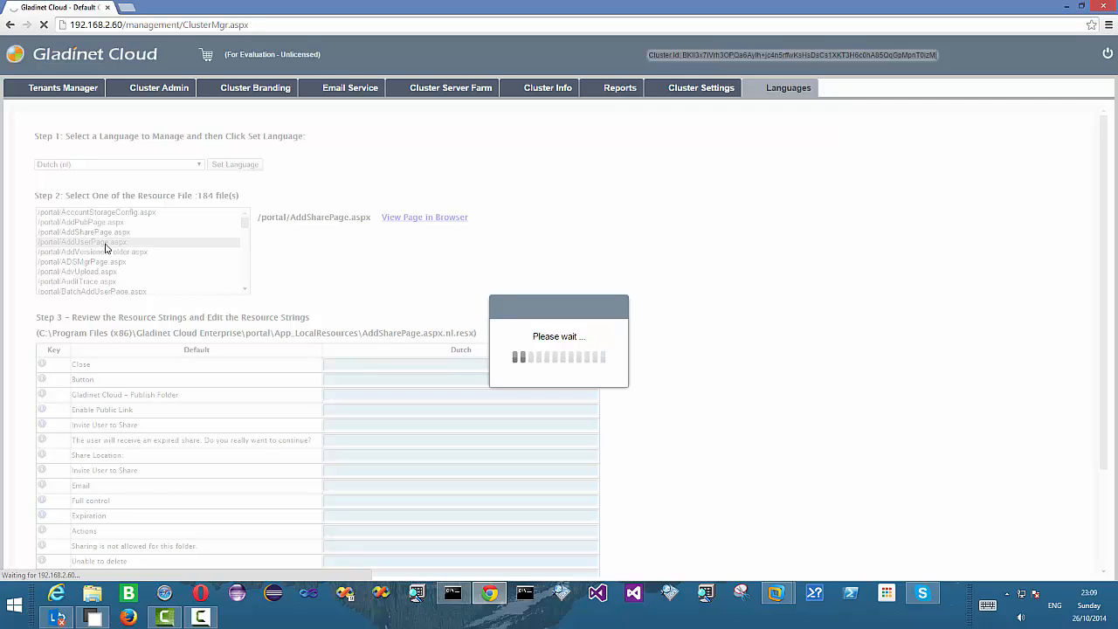
# Review the /portal/AddUserPage.aspx resource strings, and open the default tenant's web portal and account options from the tenant list
pyautogui.scroll(-3, 453, 303)
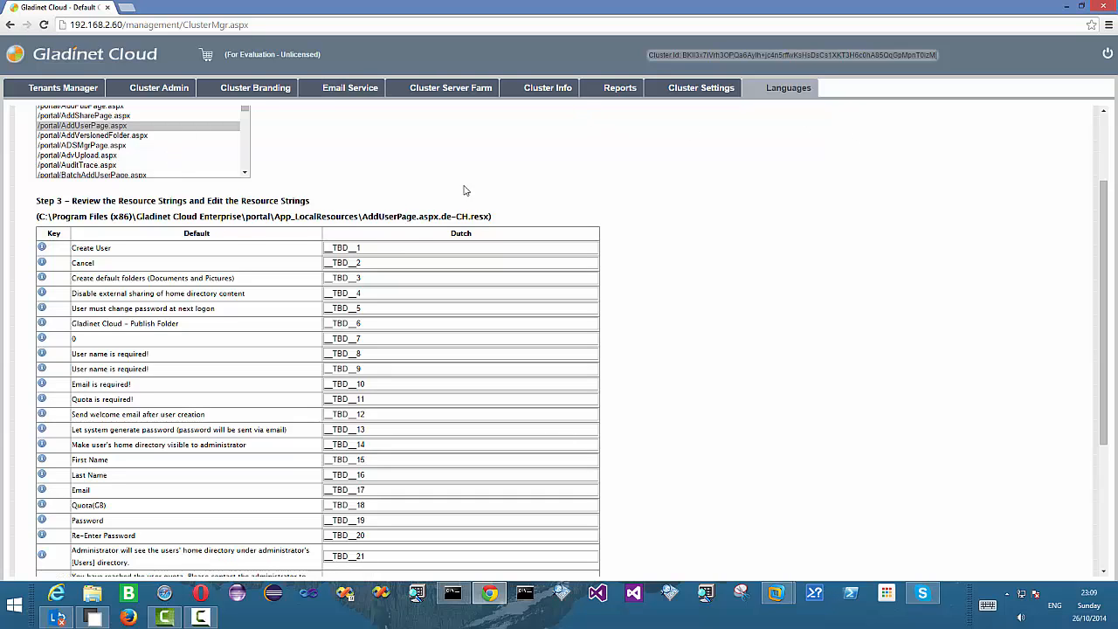
pyautogui.click(73, 92)
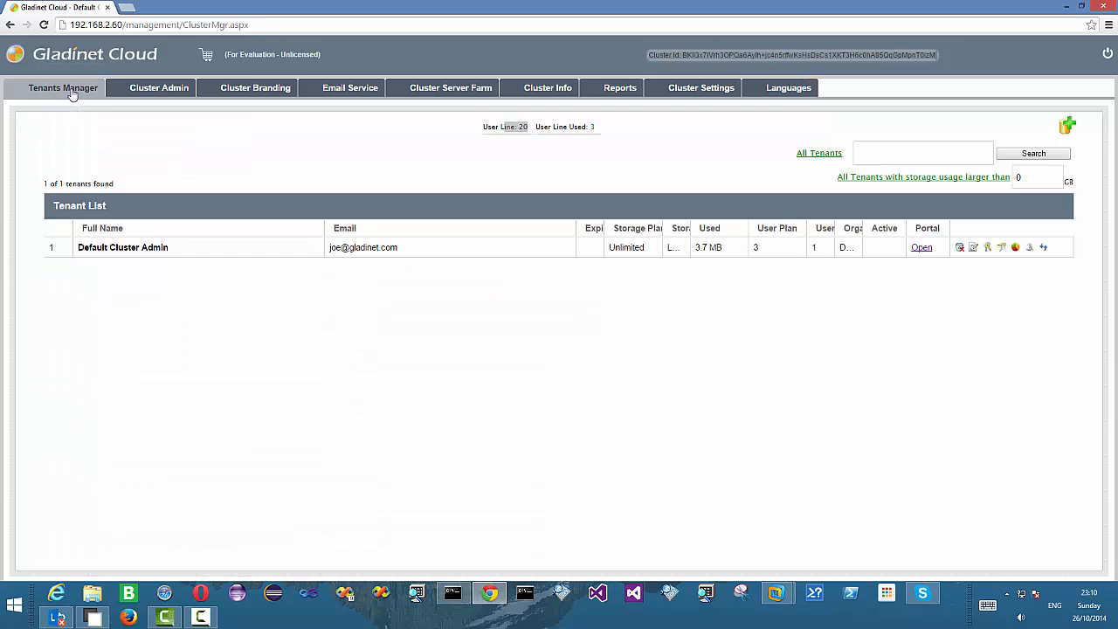
pyautogui.click(926, 251)
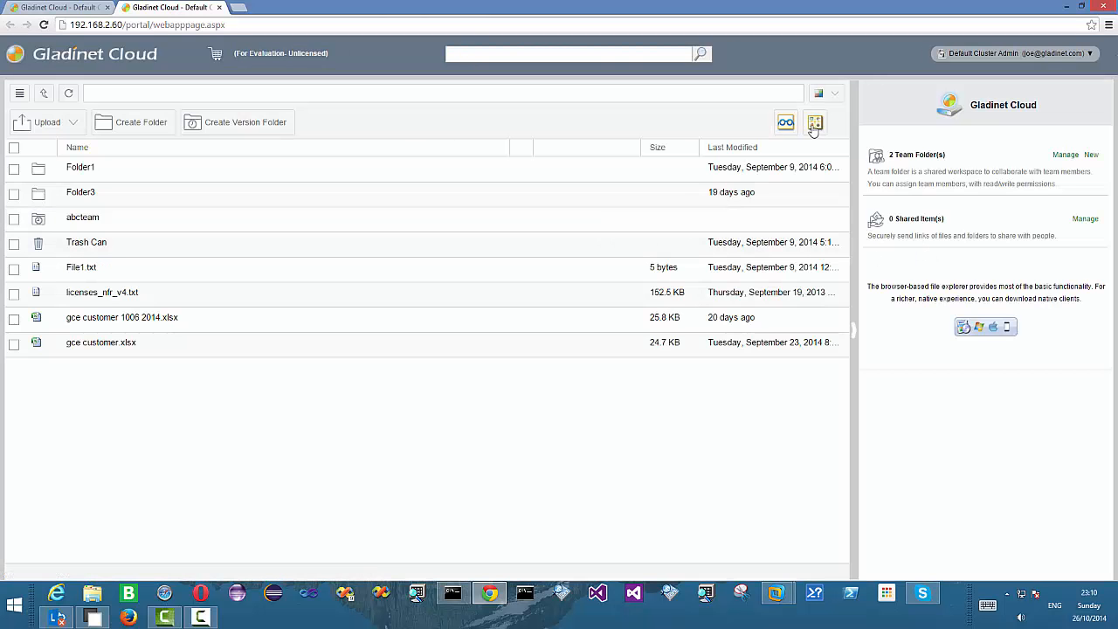
pyautogui.click(1009, 57)
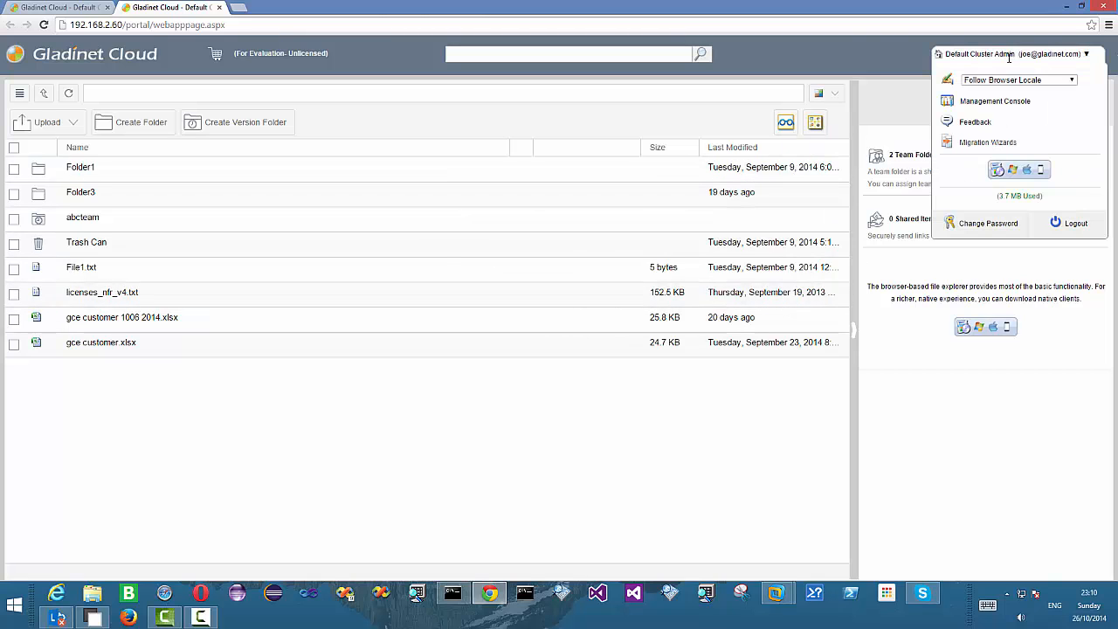
# Enter the tenant's management console and examine its upload report and storage statistics
pyautogui.click(996, 104)
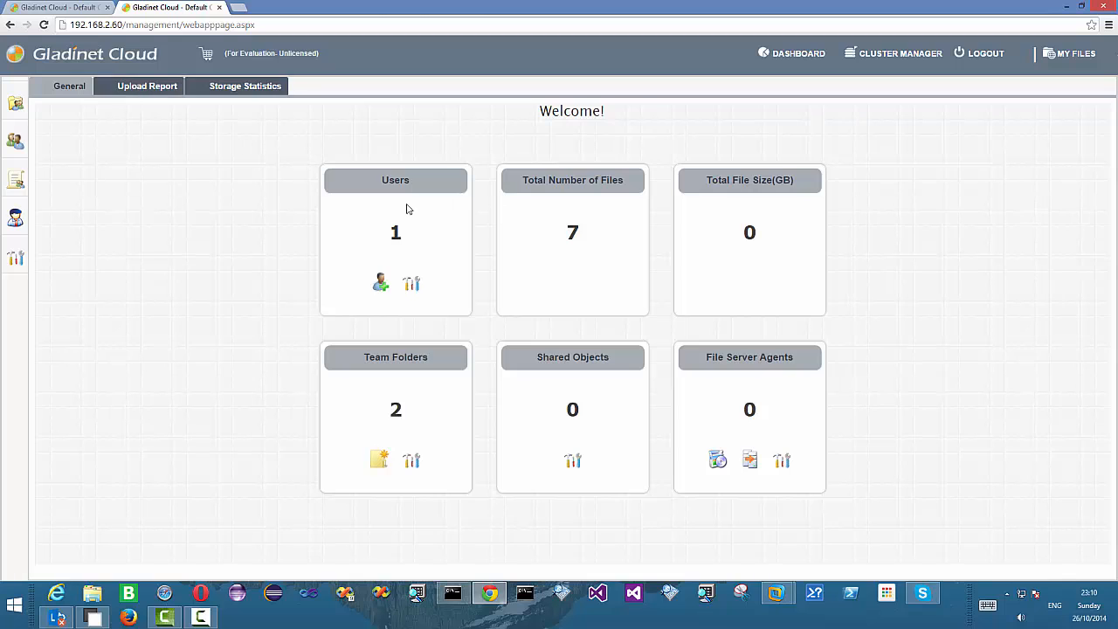
pyautogui.click(154, 88)
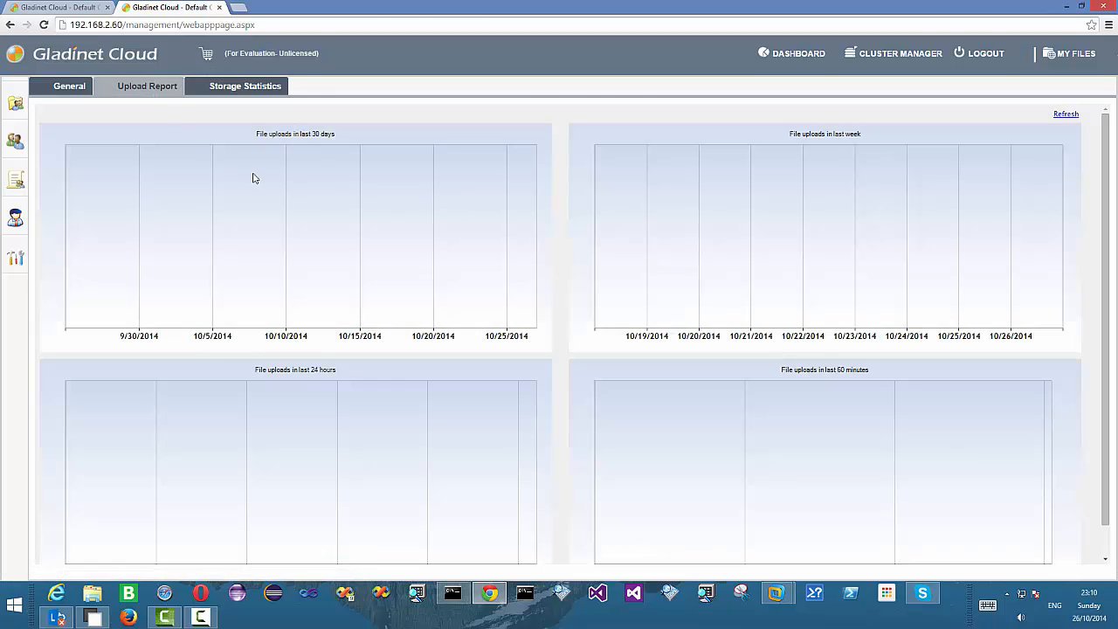
pyautogui.click(262, 89)
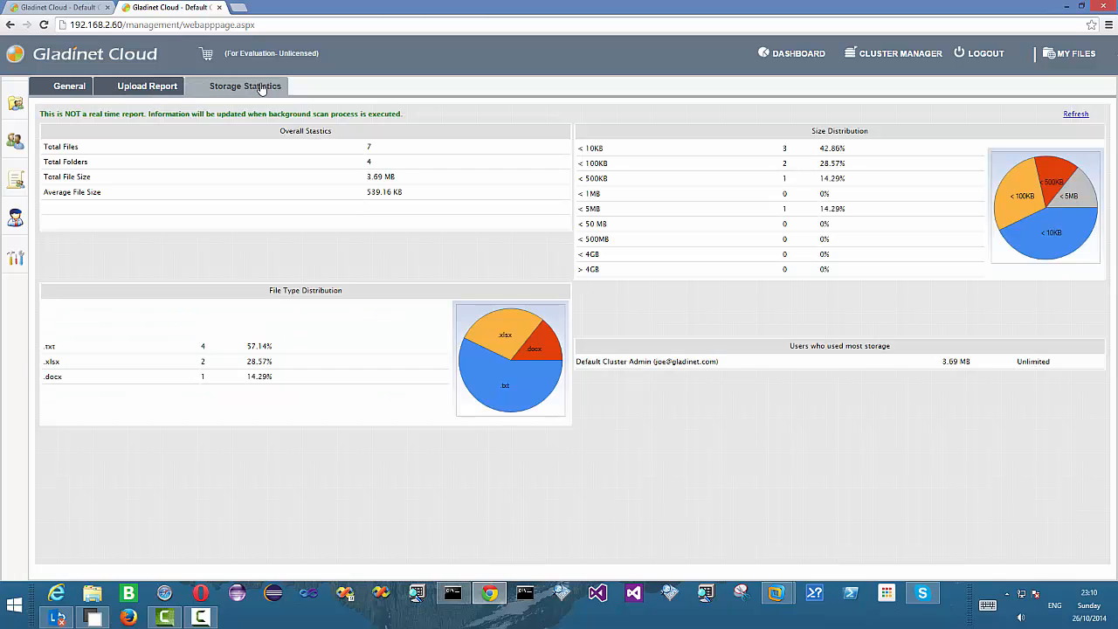
# Examine the abcteam team folder's sharing settings without changing them, and view the tenant's shared objects
pyautogui.click(52, 107)
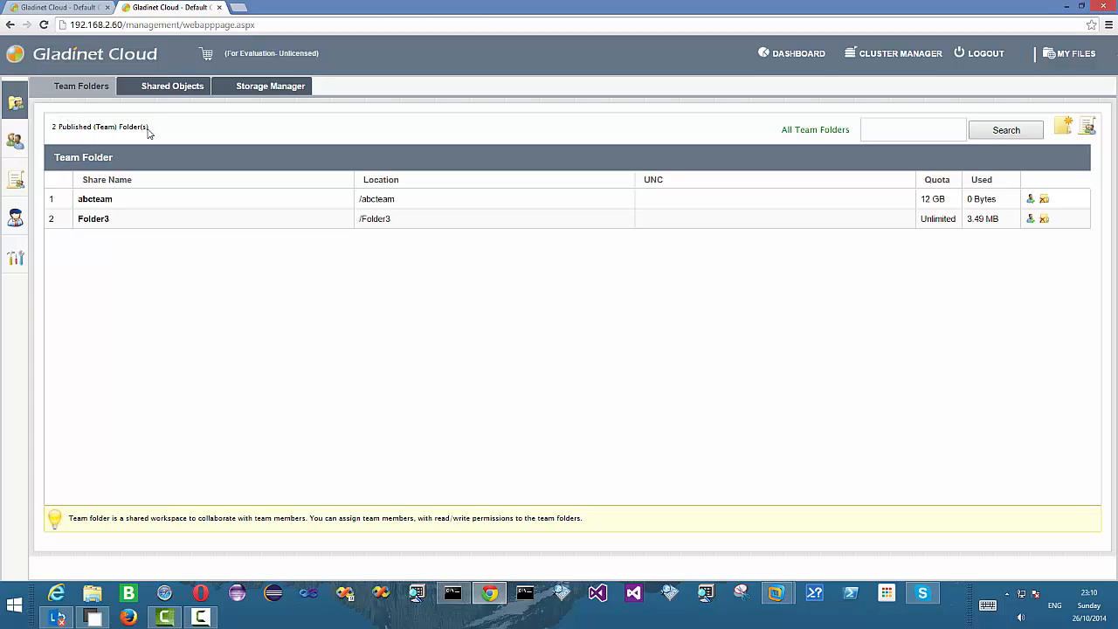
pyautogui.click(1032, 202)
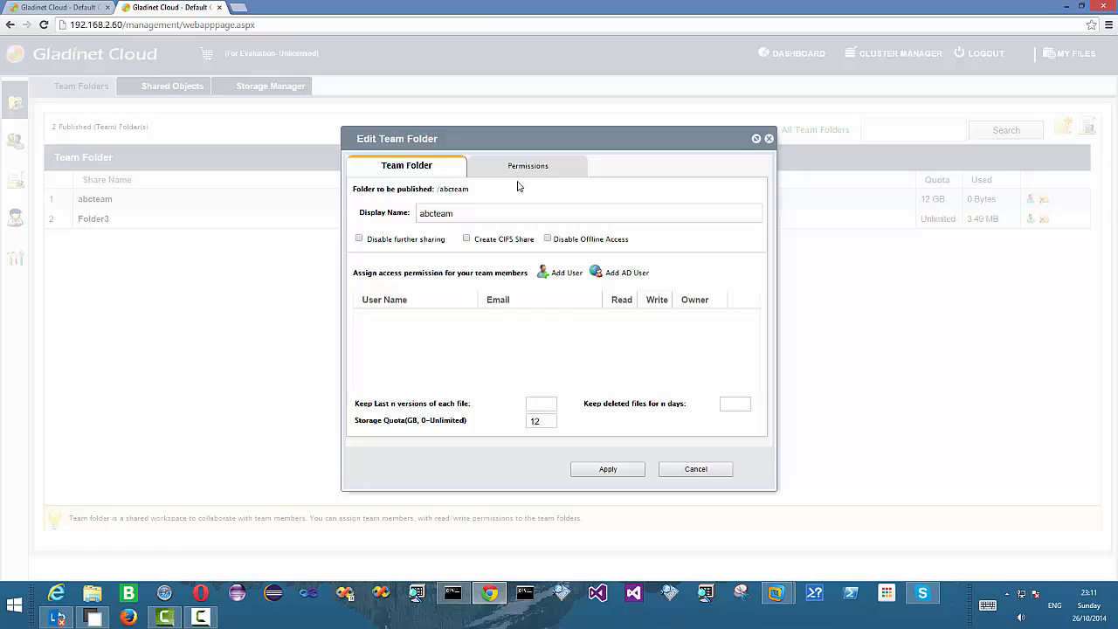
pyautogui.click(691, 470)
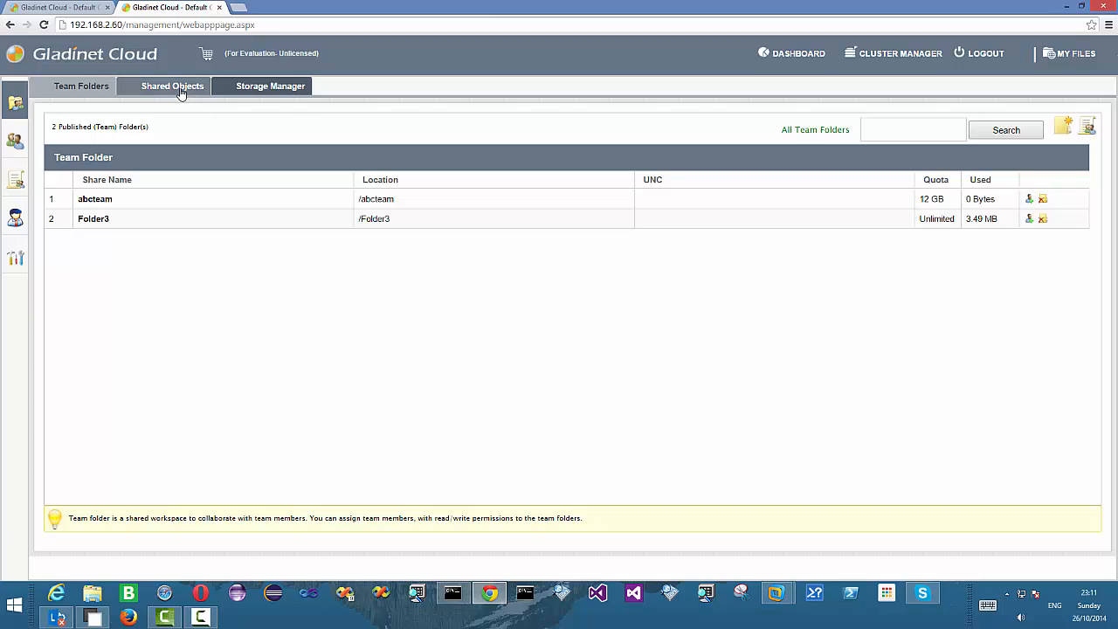
pyautogui.click(181, 93)
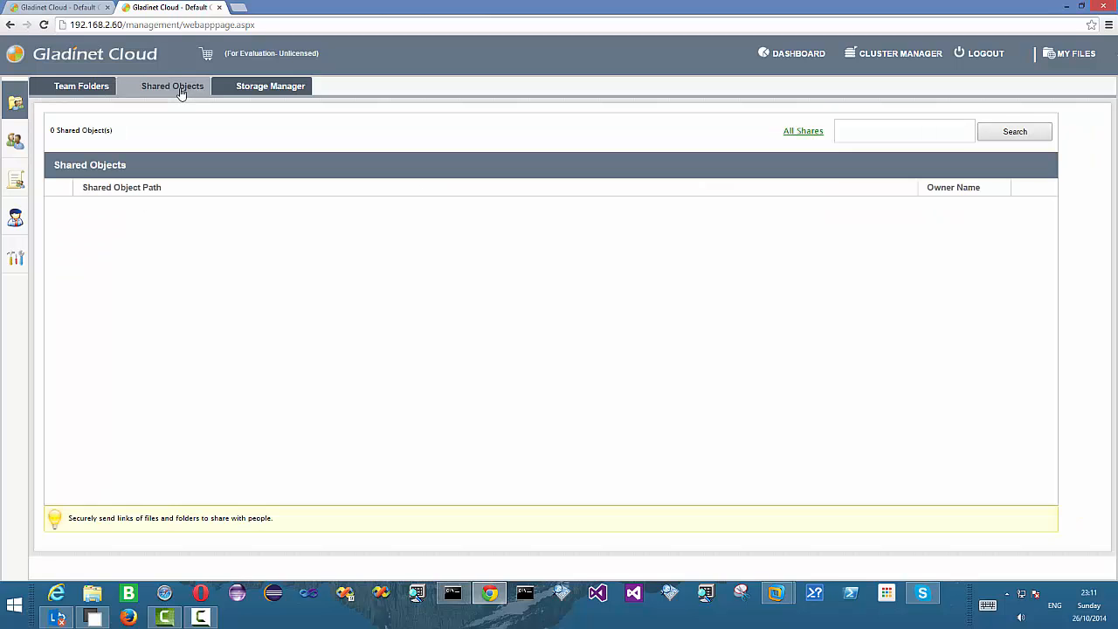
# Examine the options for attaching third-party cloud storage, trying Open Stack as the storage service provider, and discard the form
pyautogui.click(282, 91)
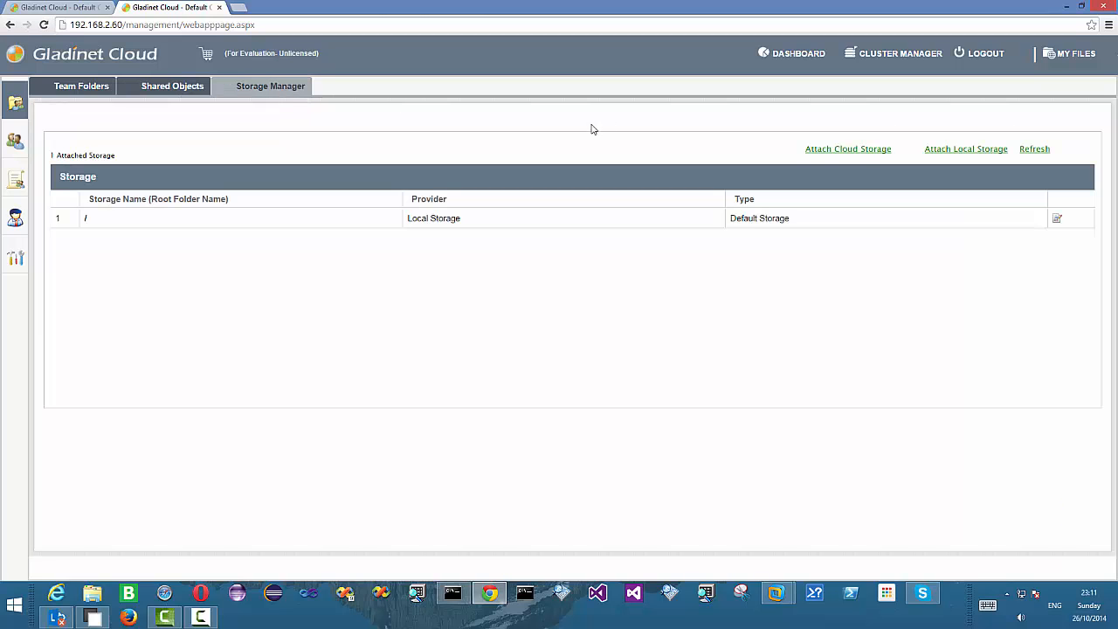
pyautogui.click(857, 149)
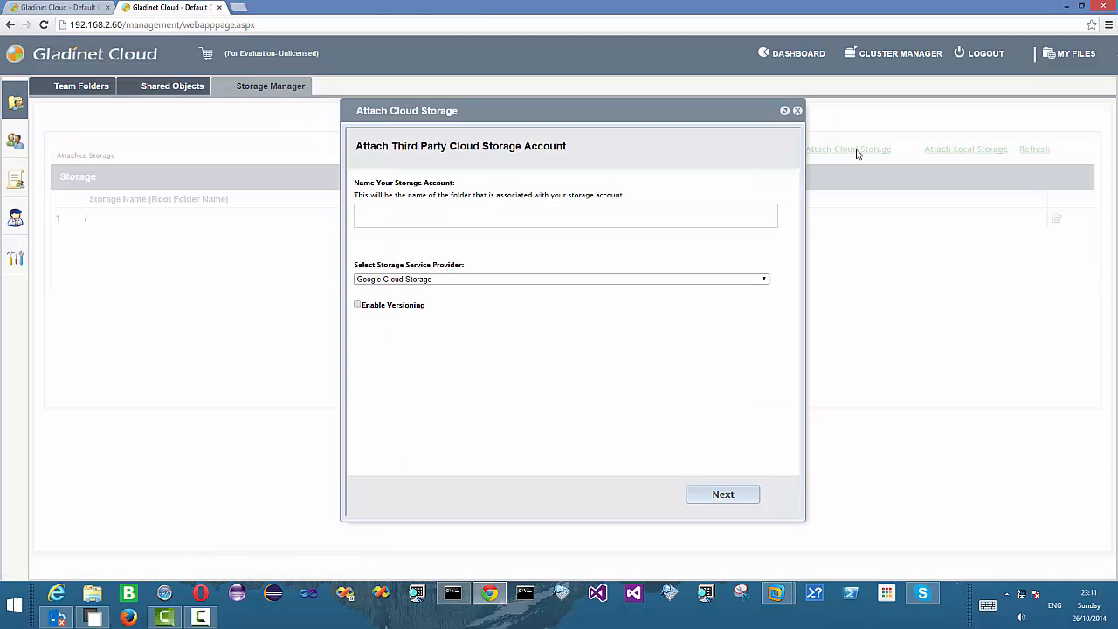
pyautogui.click(477, 280)
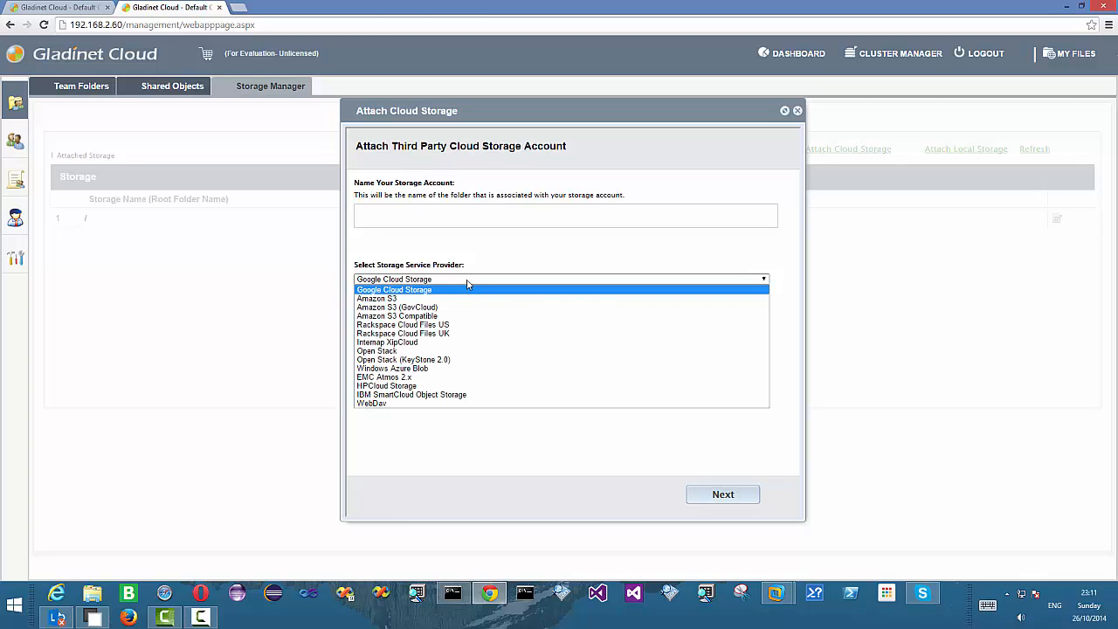
pyautogui.click(409, 351)
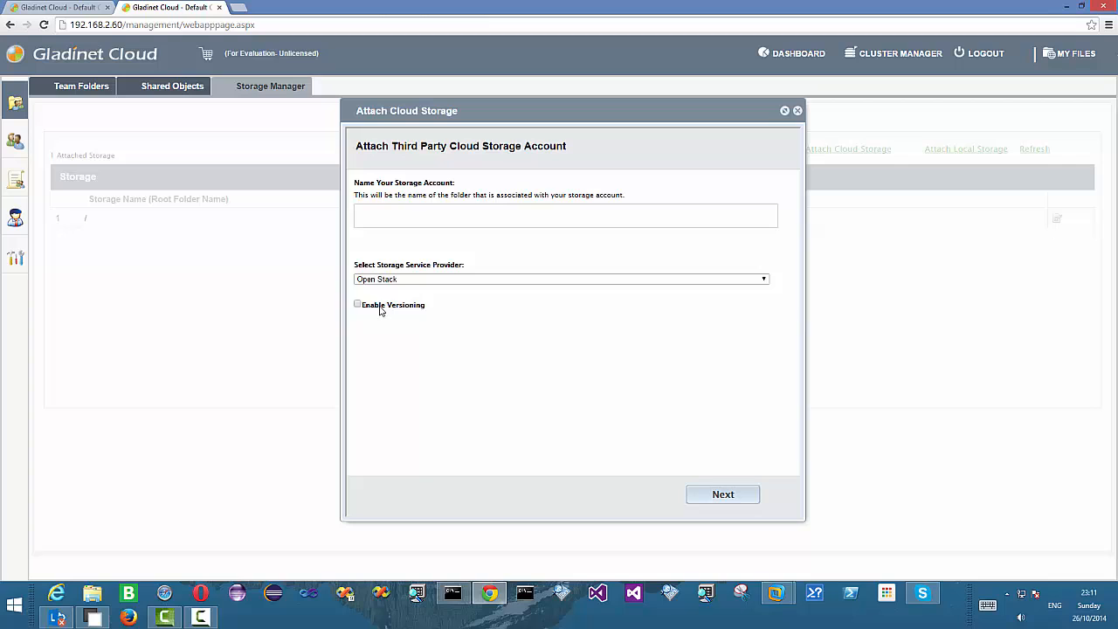
pyautogui.click(797, 111)
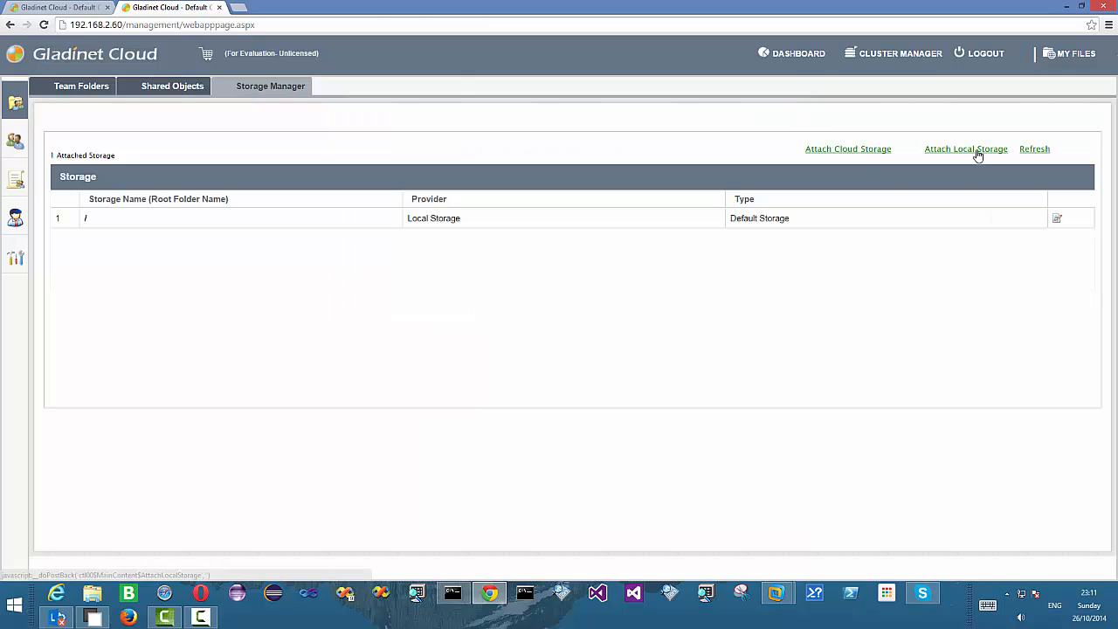
# Examine the options for attaching new local storage, including the file server share path format, without creating any storage
pyautogui.click(974, 151)
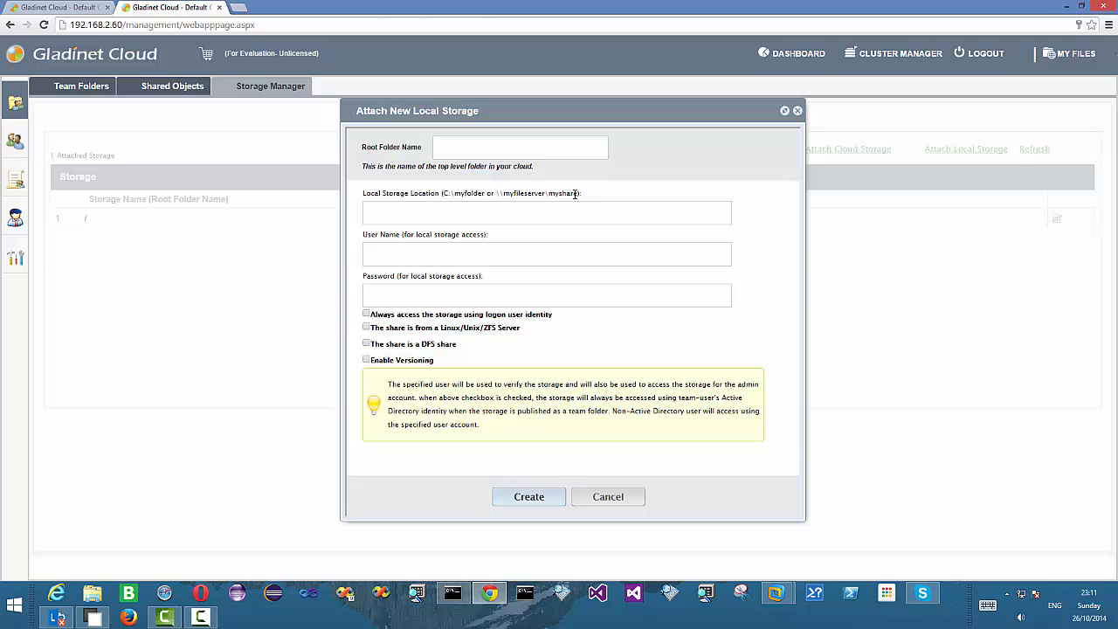
pyautogui.moveTo(576, 193); pyautogui.dragTo(500, 194)
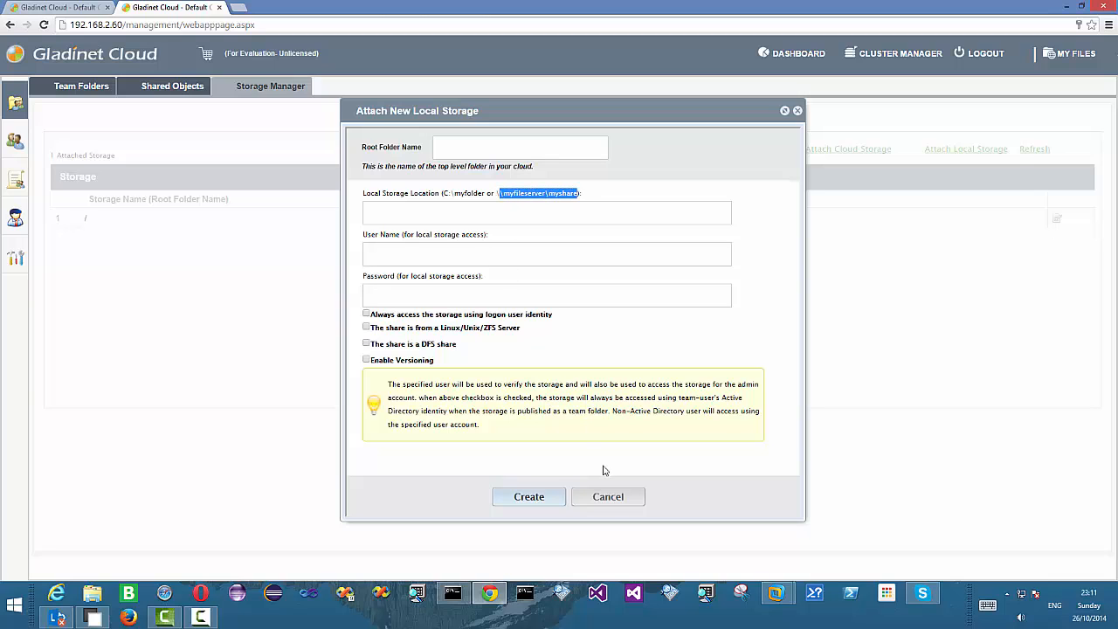
pyautogui.click(607, 496)
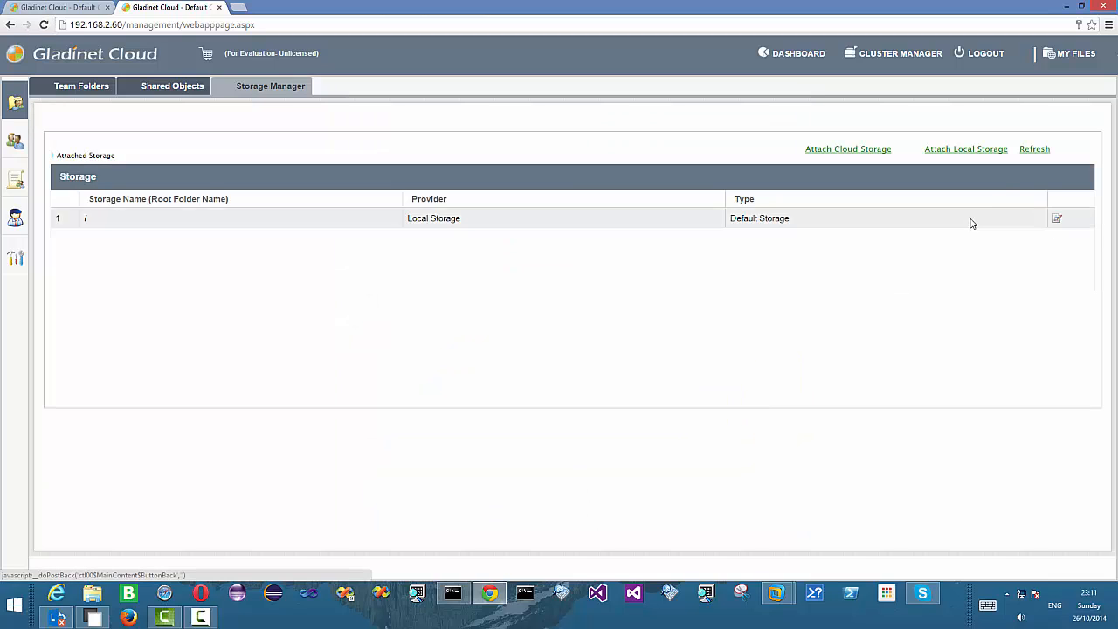
# Examine the tenant's users, guest users, groups and roles
pyautogui.click(48, 143)
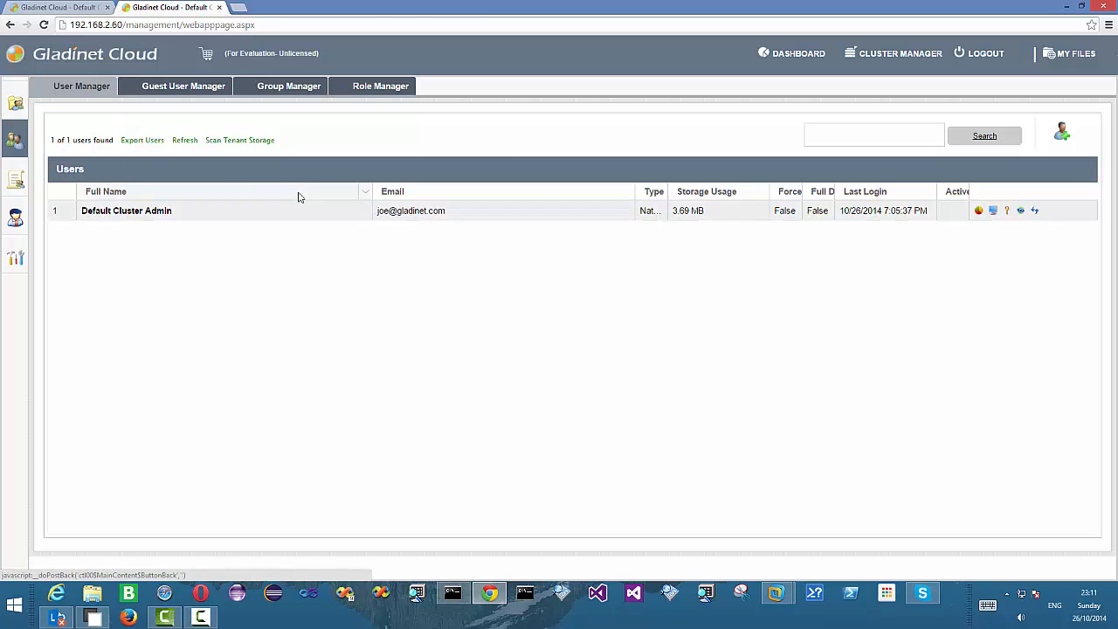
pyautogui.click(167, 91)
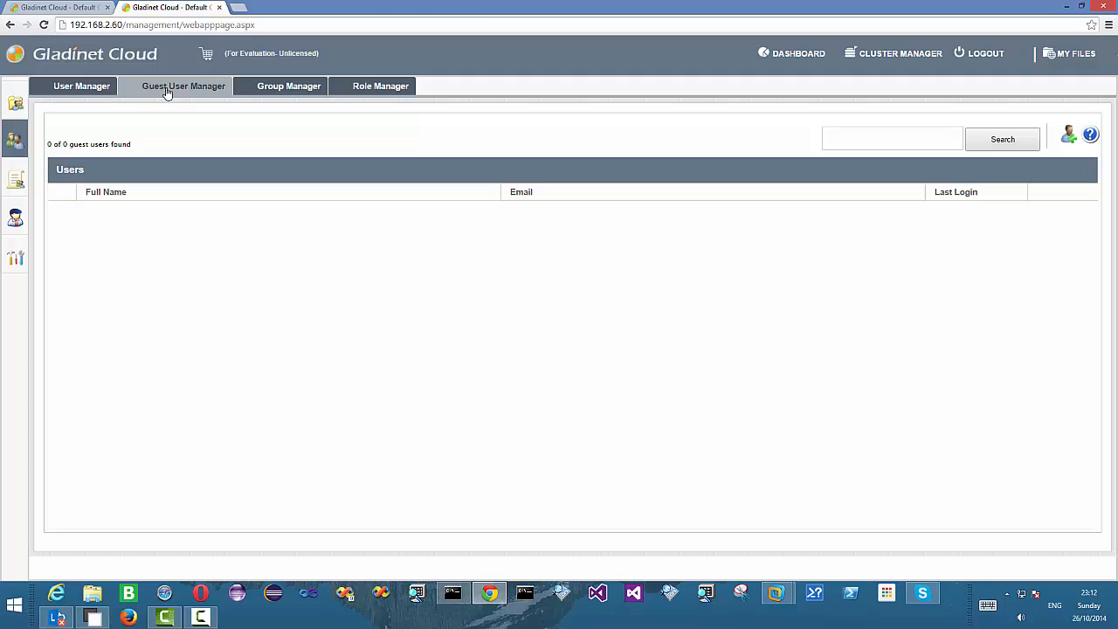
pyautogui.click(296, 91)
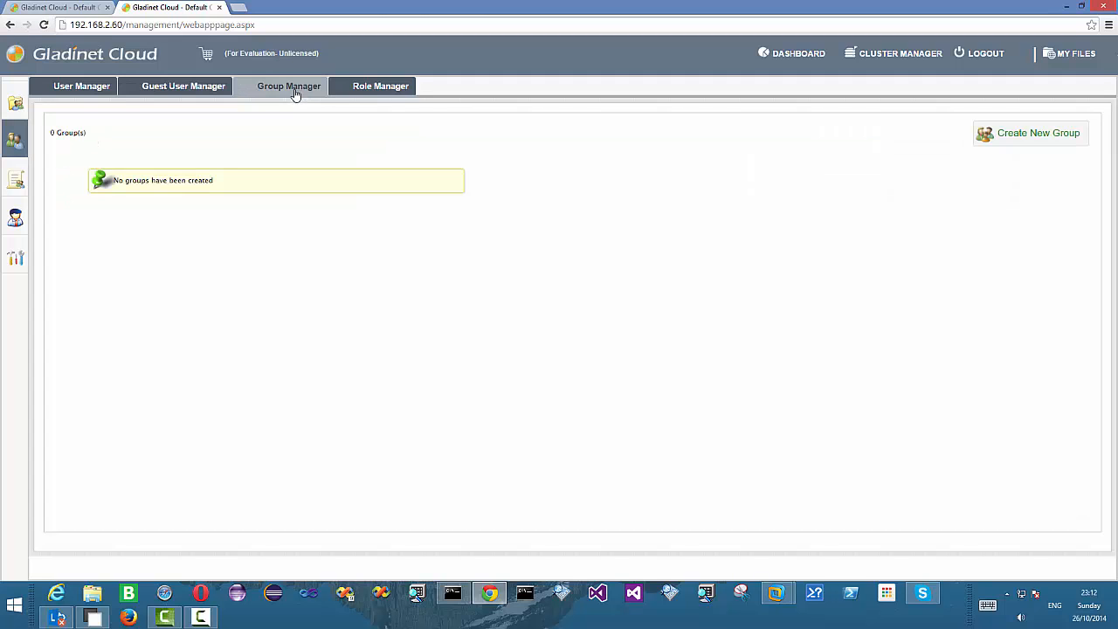
pyautogui.click(374, 87)
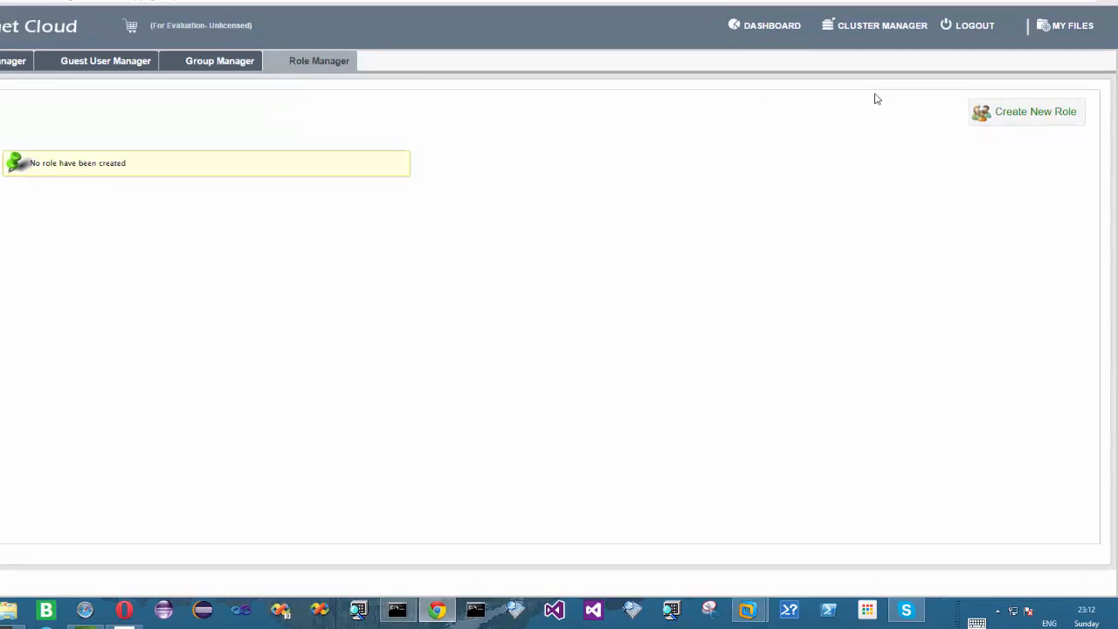
# Examine the permissions, policies and user or group assignments offered for a new role, without creating the role
pyautogui.click(1040, 133)
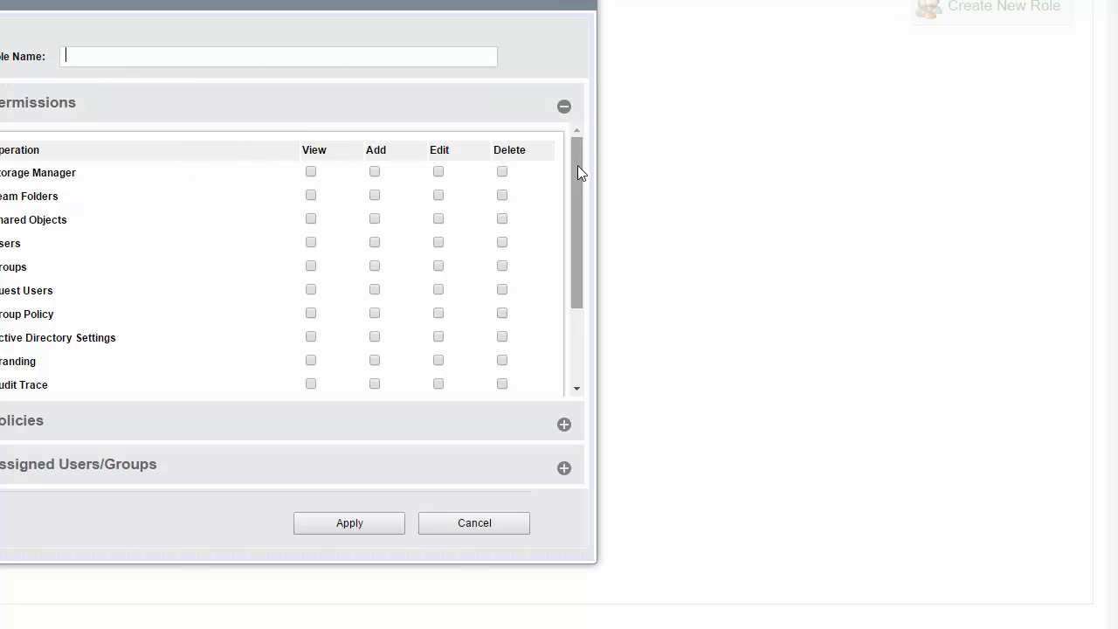
pyautogui.moveTo(577, 165); pyautogui.dragTo(573, 233)
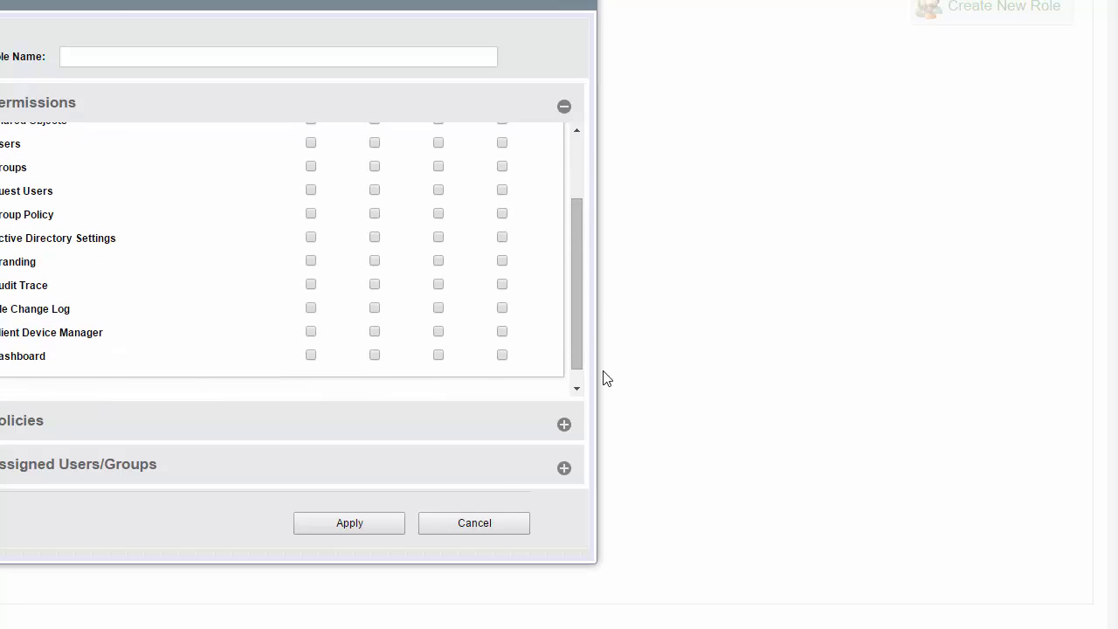
pyautogui.click(565, 425)
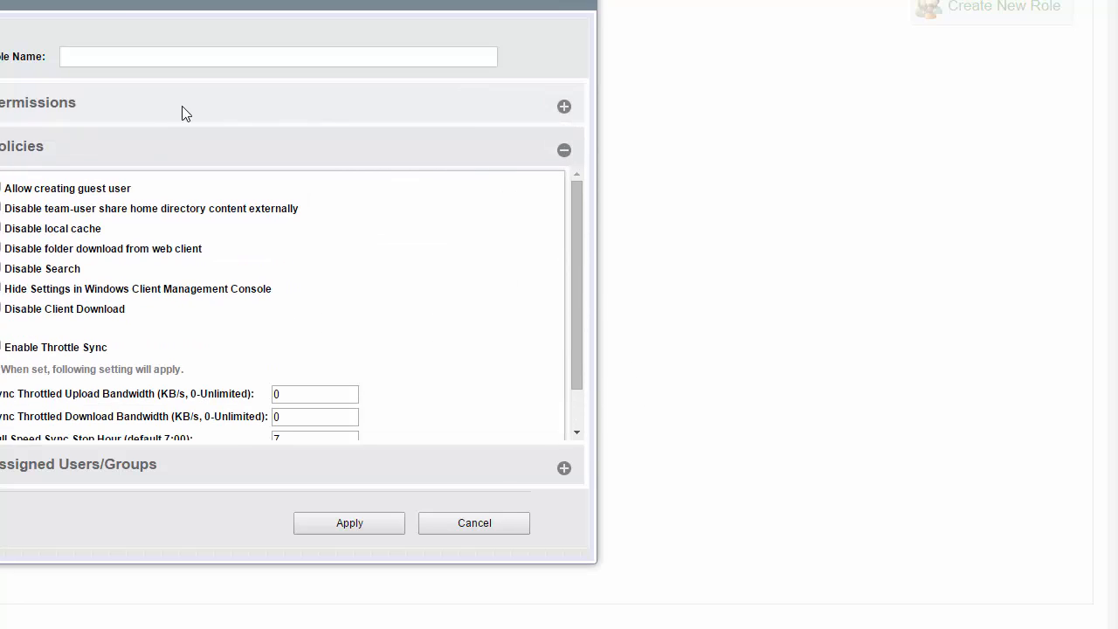
pyautogui.click(564, 470)
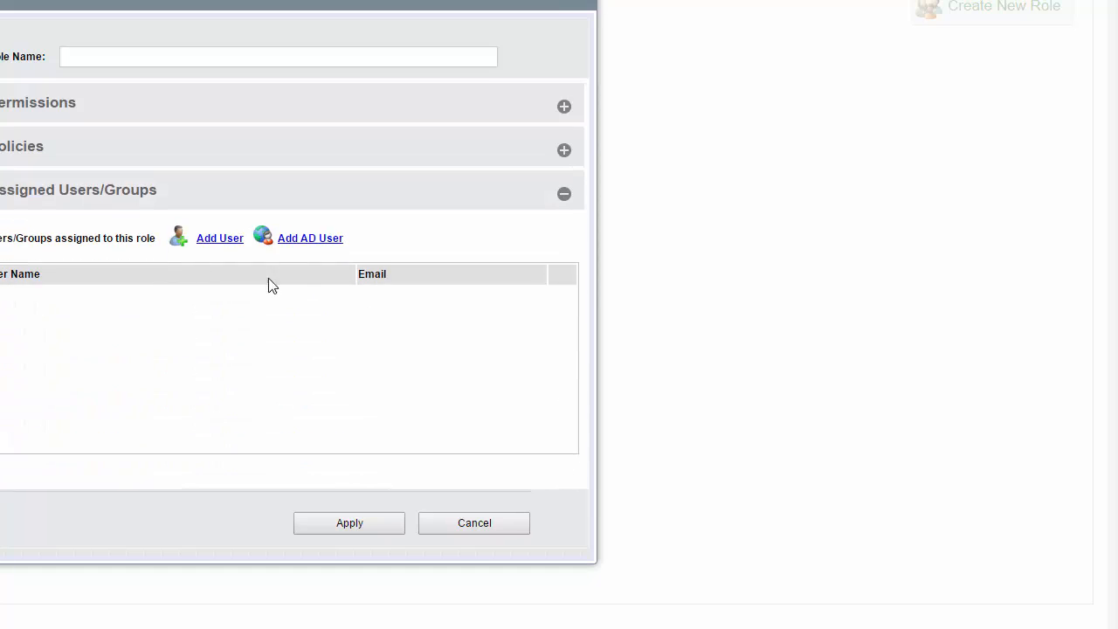
pyautogui.click(488, 526)
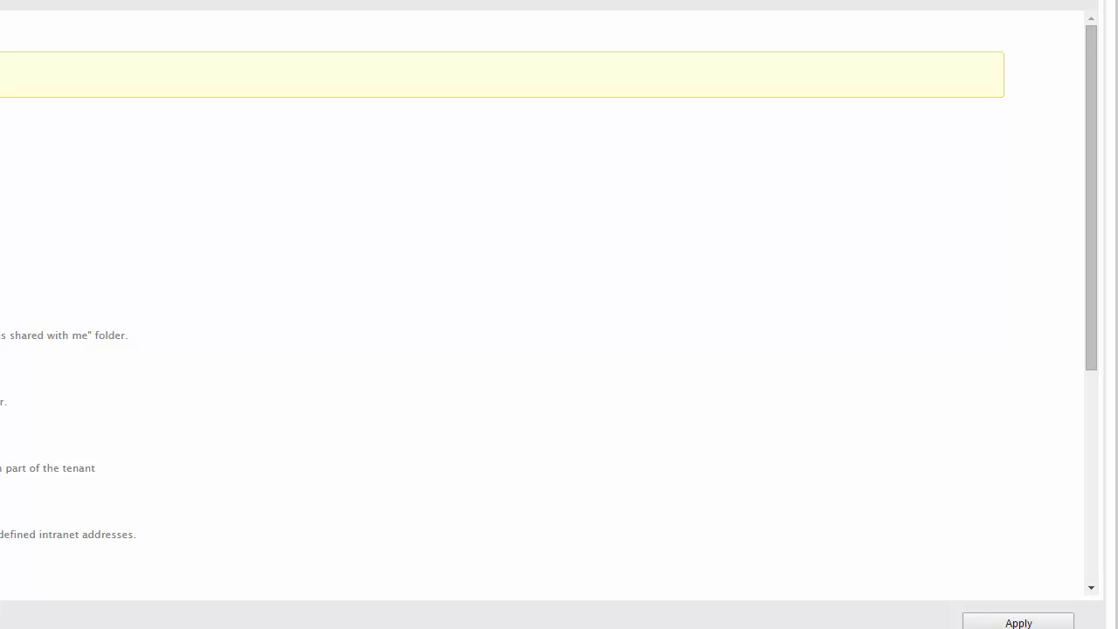
# Examine the tenant's security, client control, retention policy and home directory settings
pyautogui.scroll(-1, 542, 306)
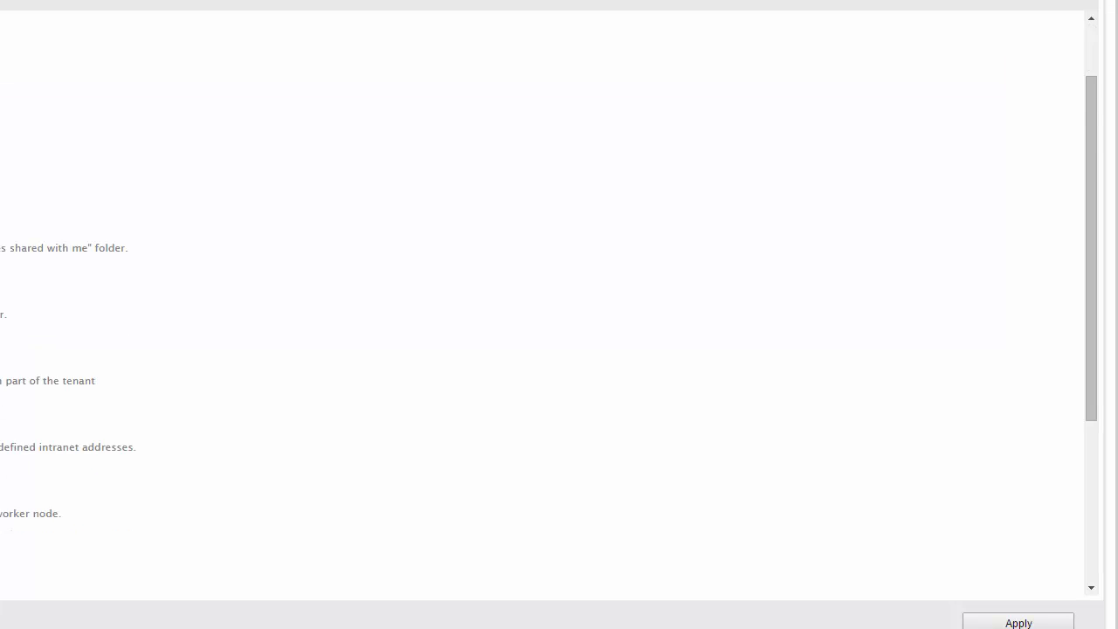
pyautogui.scroll(-2, 542, 306)
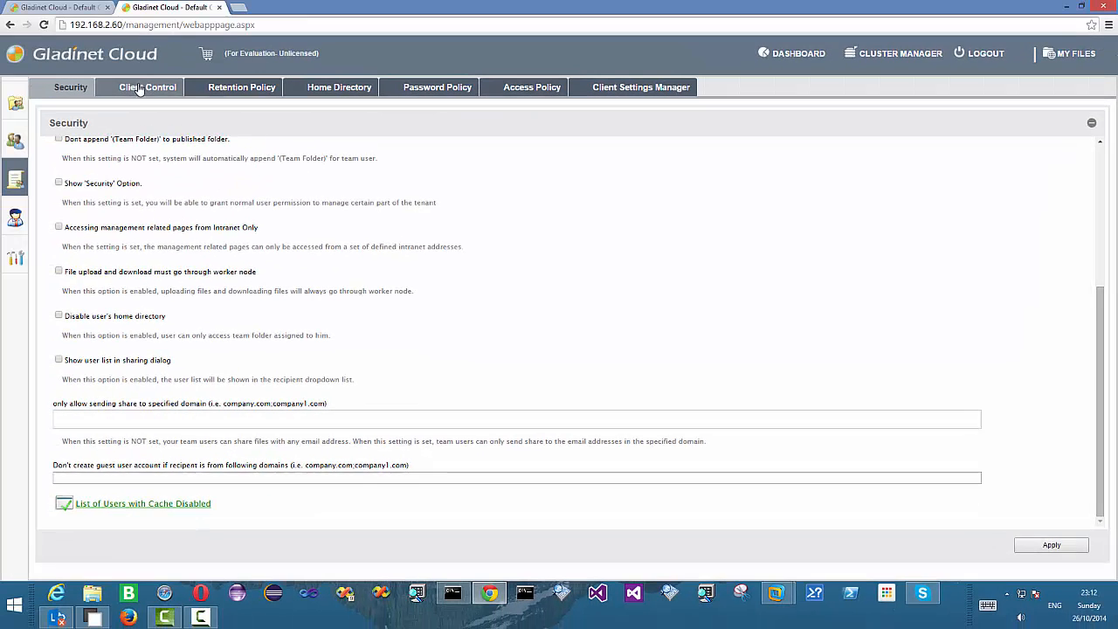
pyautogui.click(138, 89)
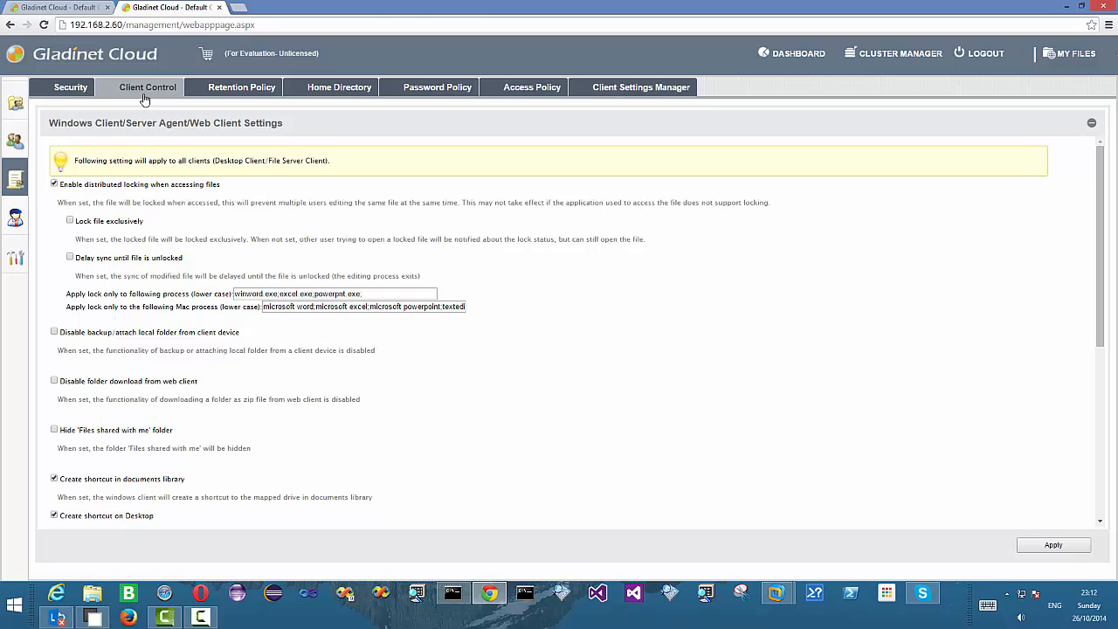
pyautogui.click(225, 91)
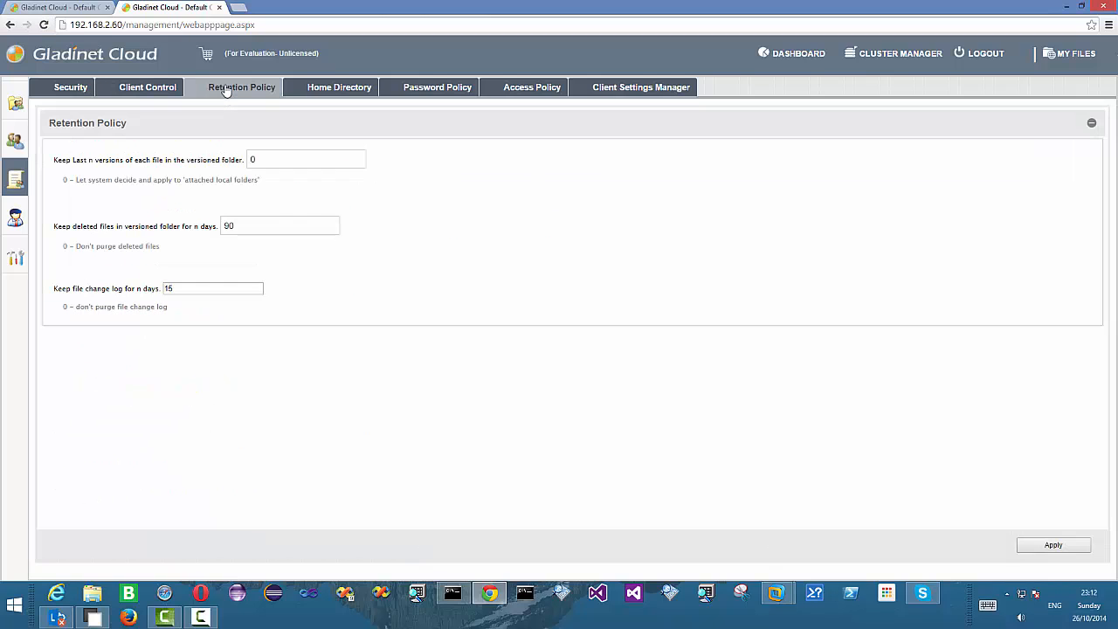
pyautogui.click(345, 93)
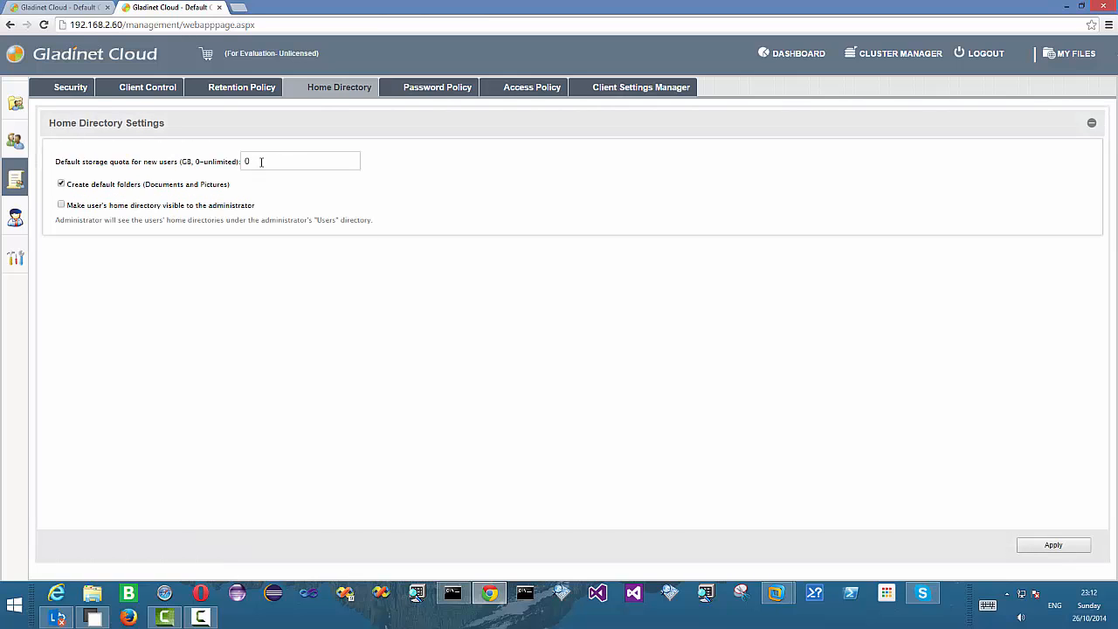
# Turn on password policy enforcement for non-AD users
pyautogui.click(442, 87)
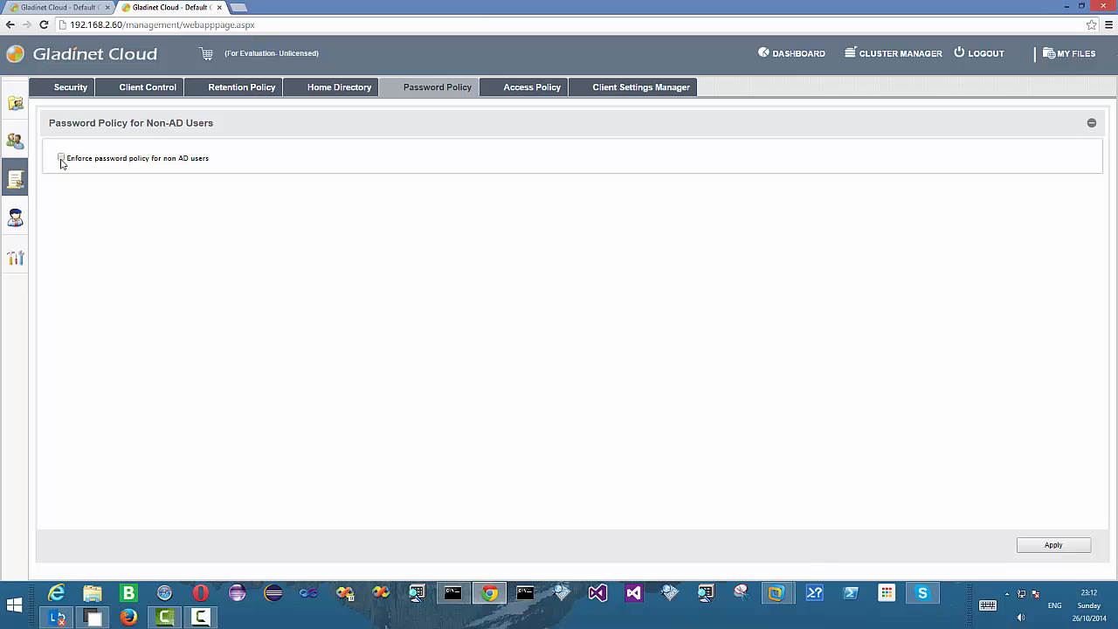
pyautogui.click(61, 159)
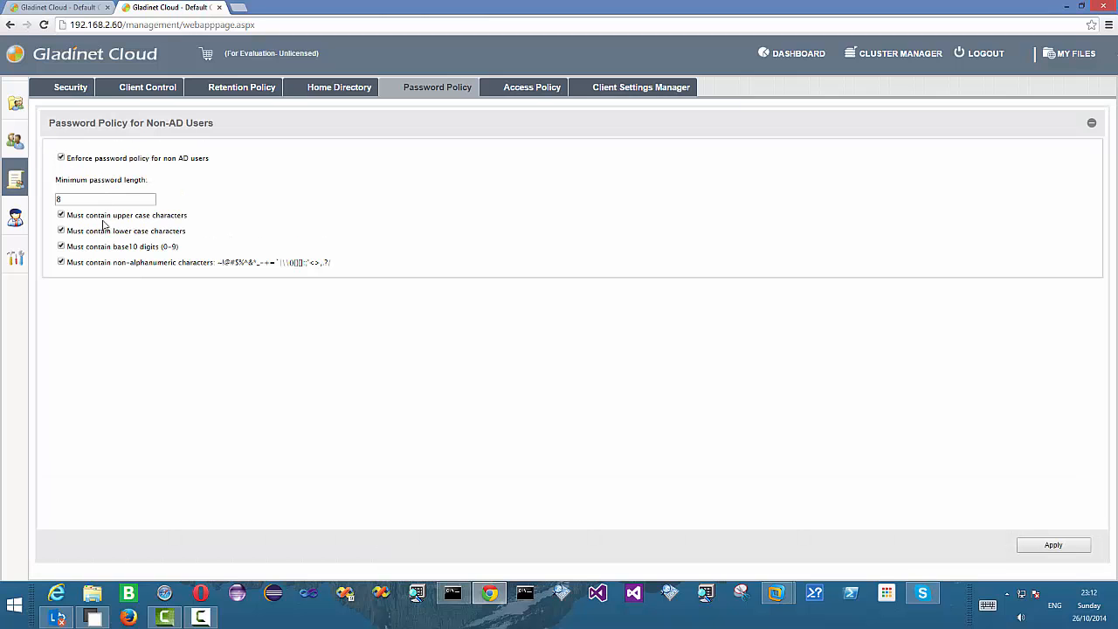
# Examine the tenant's access policy, client settings and tenant administrators
pyautogui.click(538, 89)
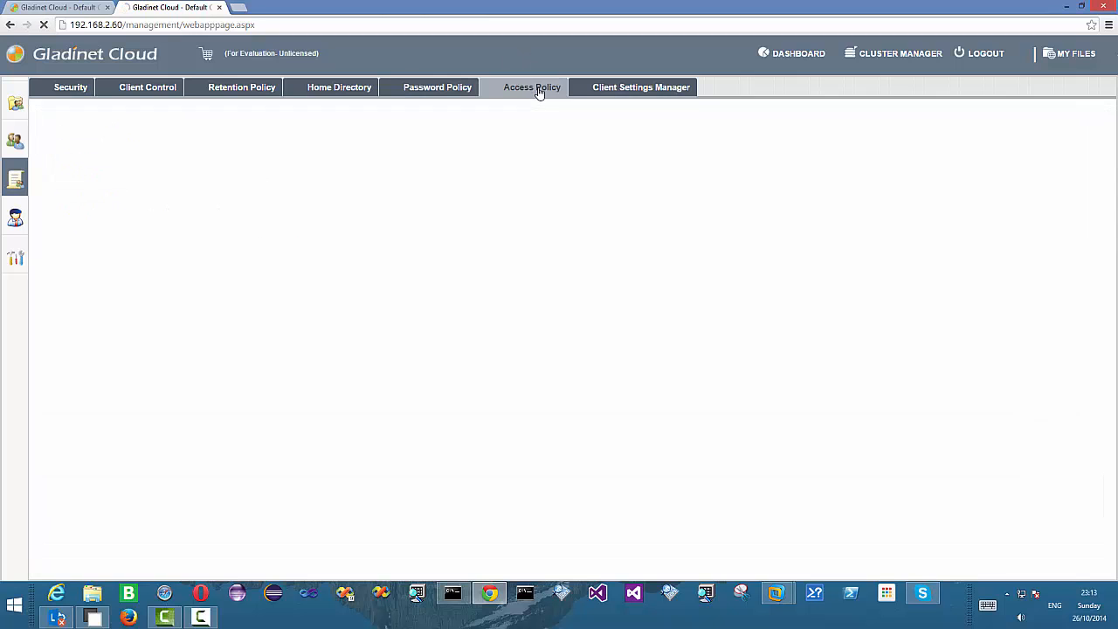
pyautogui.click(622, 90)
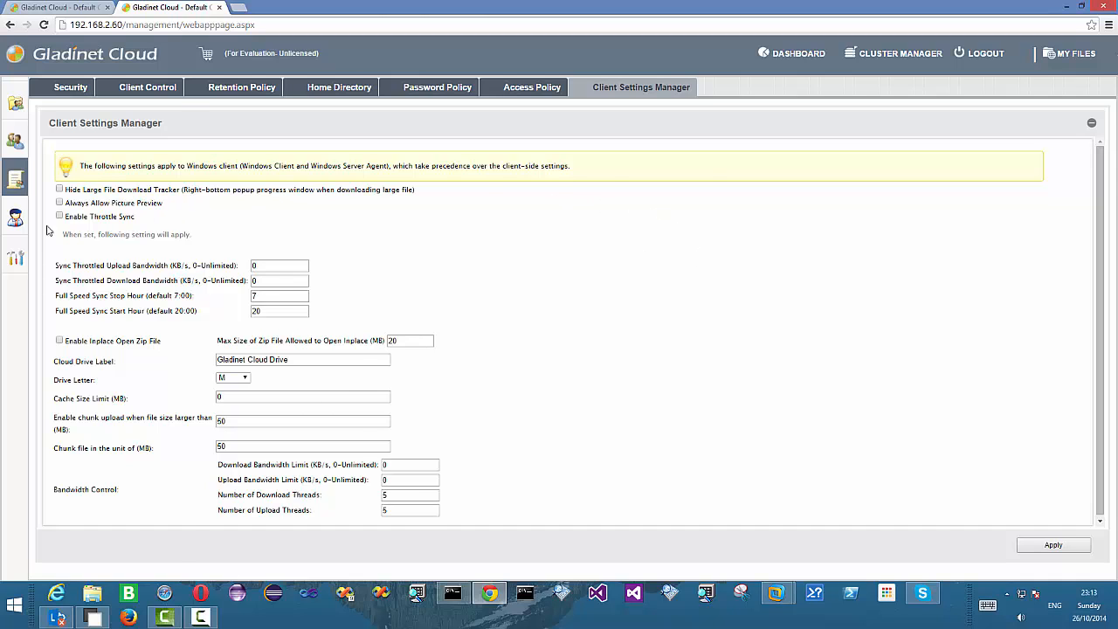
pyautogui.moveTo(21, 226)
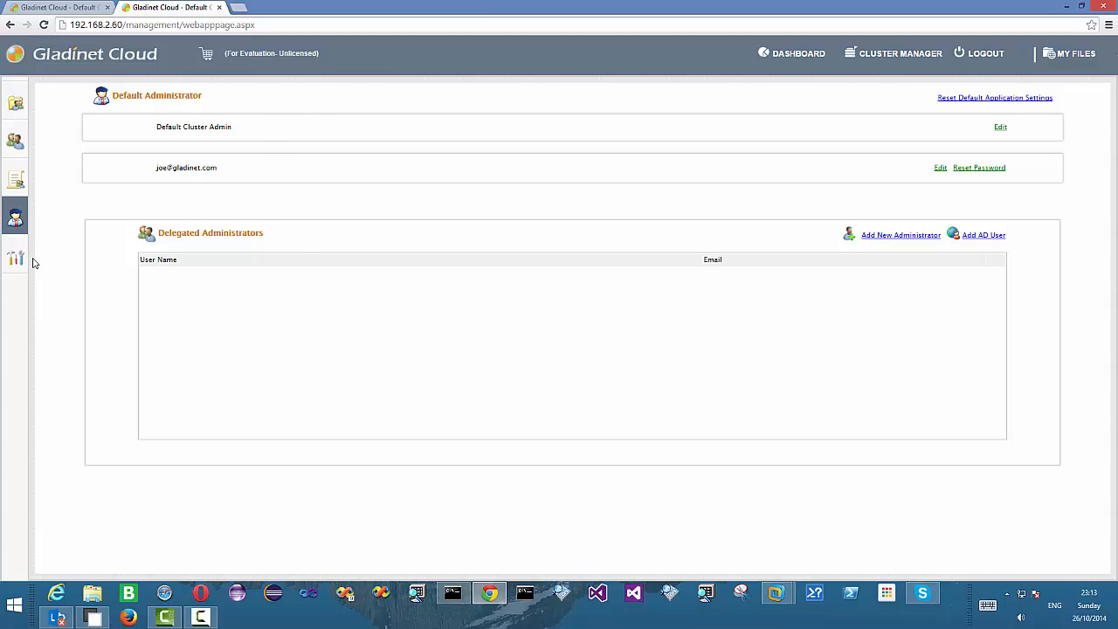
pyautogui.moveTo(27, 261)
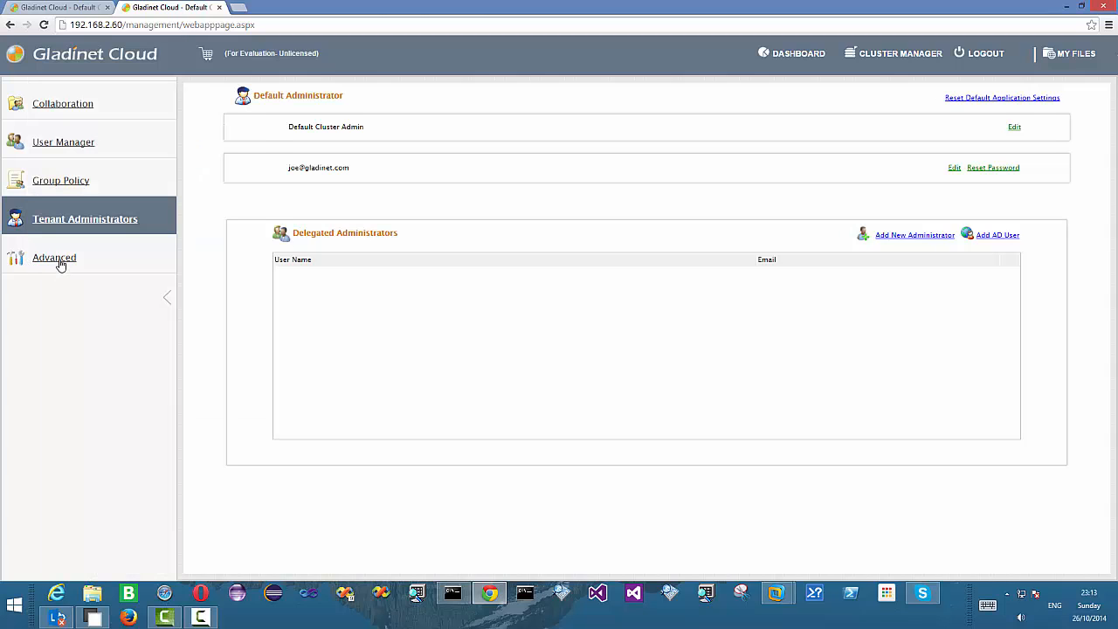
# Examine the tenant's advanced settings, from account information and Active Directory to devices, audit trace, file change logging and client device management
pyautogui.click(60, 264)
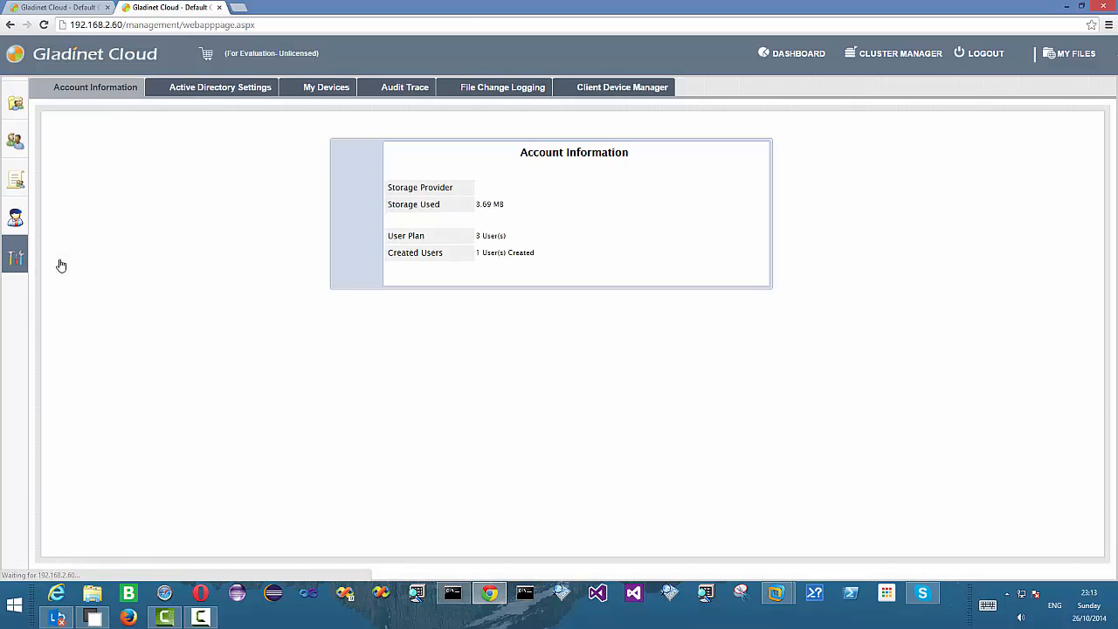
pyautogui.click(231, 91)
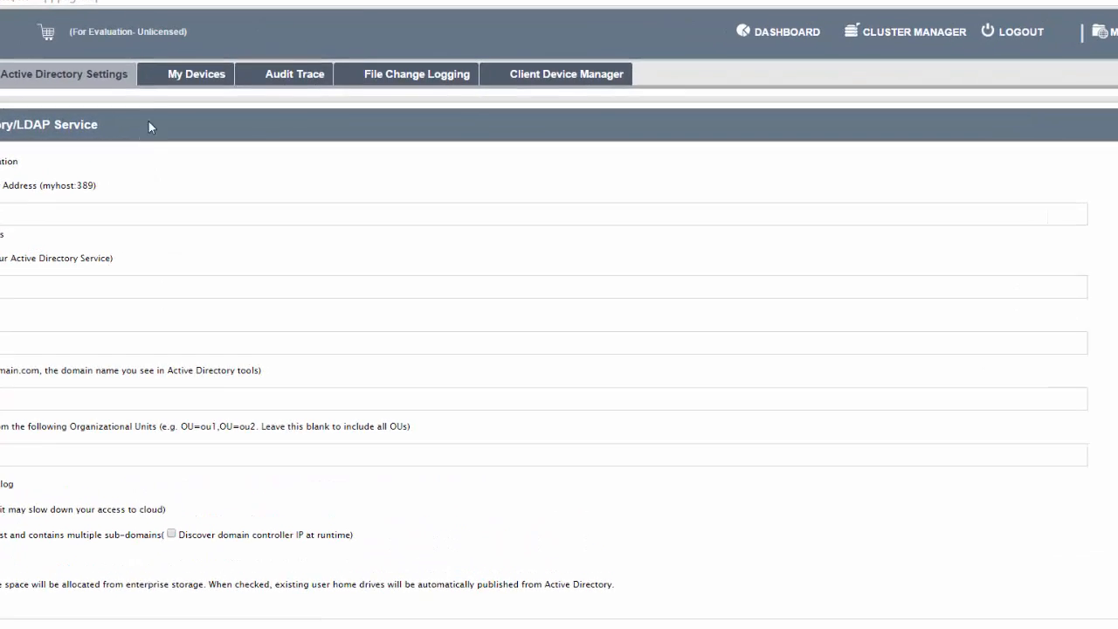
pyautogui.click(321, 90)
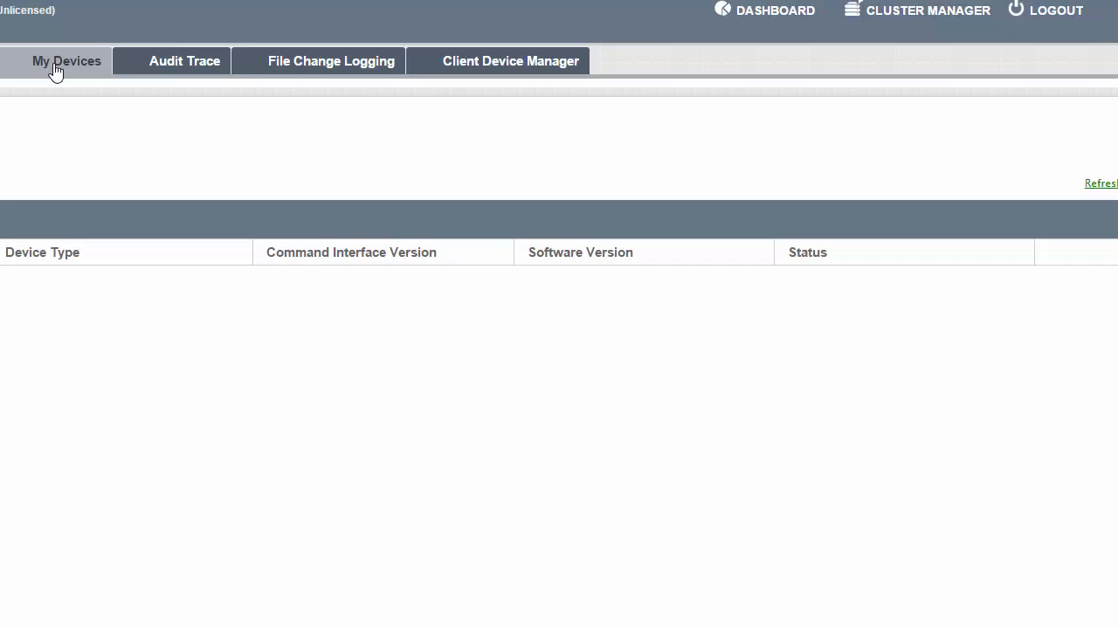
pyautogui.click(160, 71)
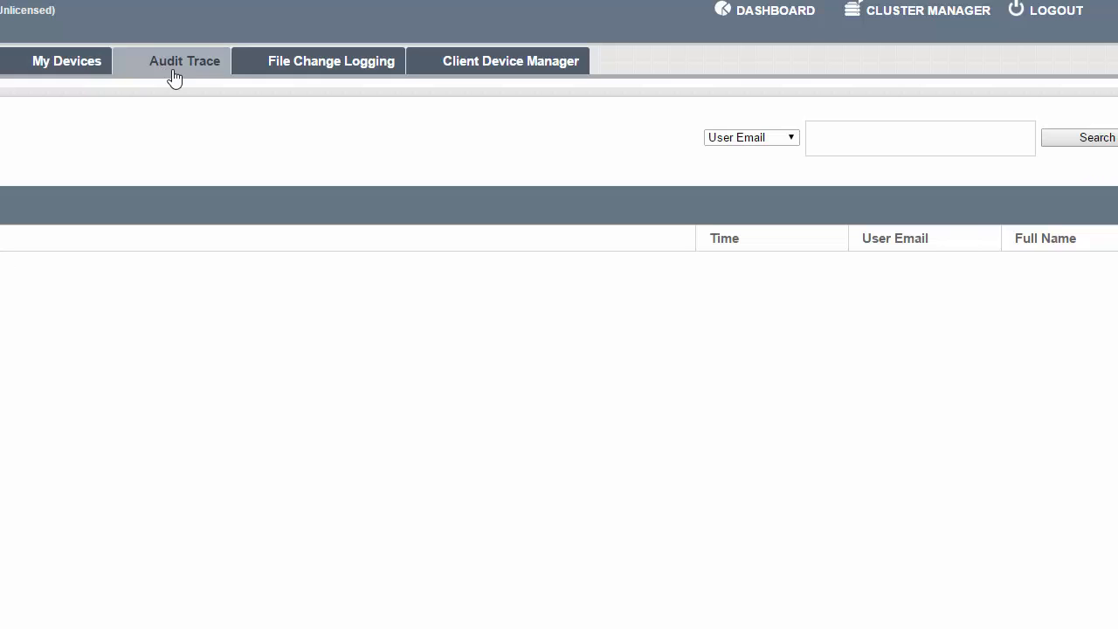
pyautogui.click(328, 76)
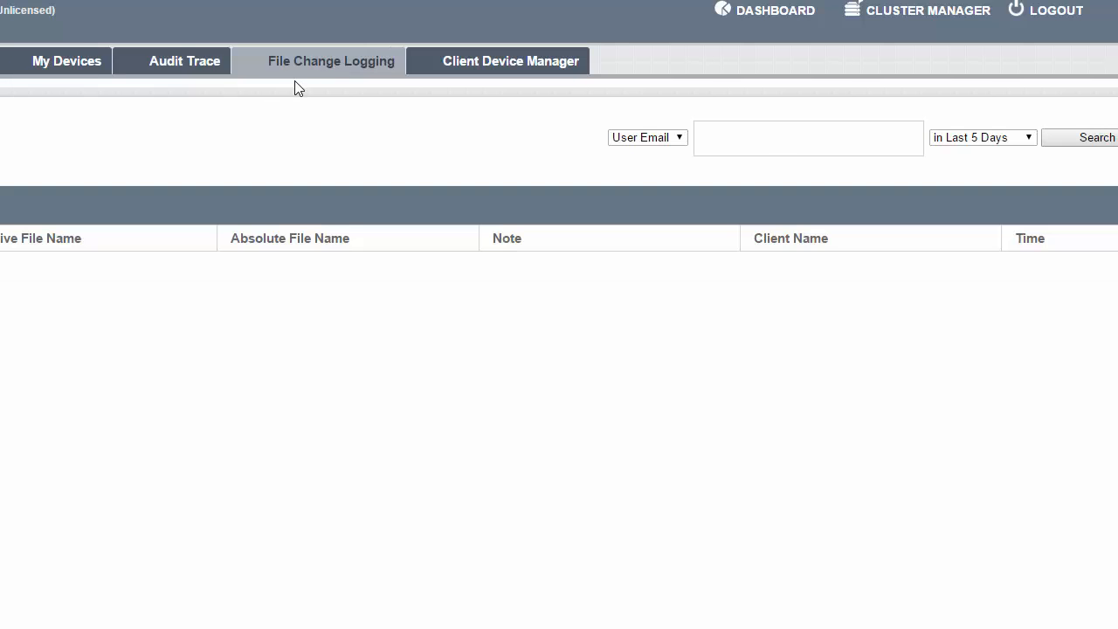
pyautogui.click(490, 75)
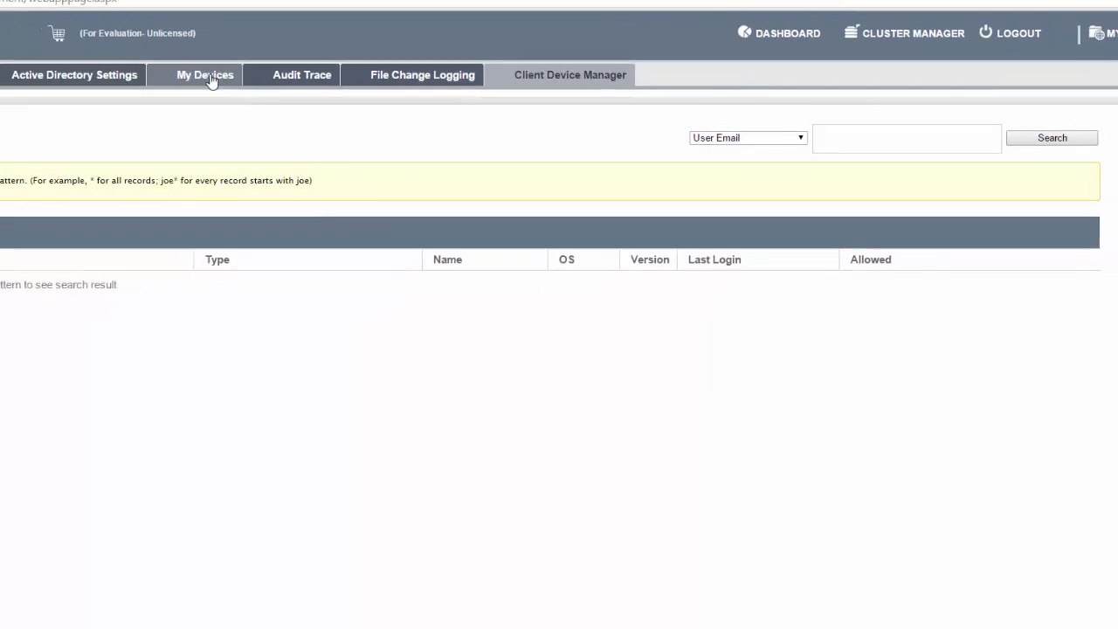
# Go to the tenant's files and examine the native desktop, server and mobile clients offered for download
pyautogui.click(1111, 34)
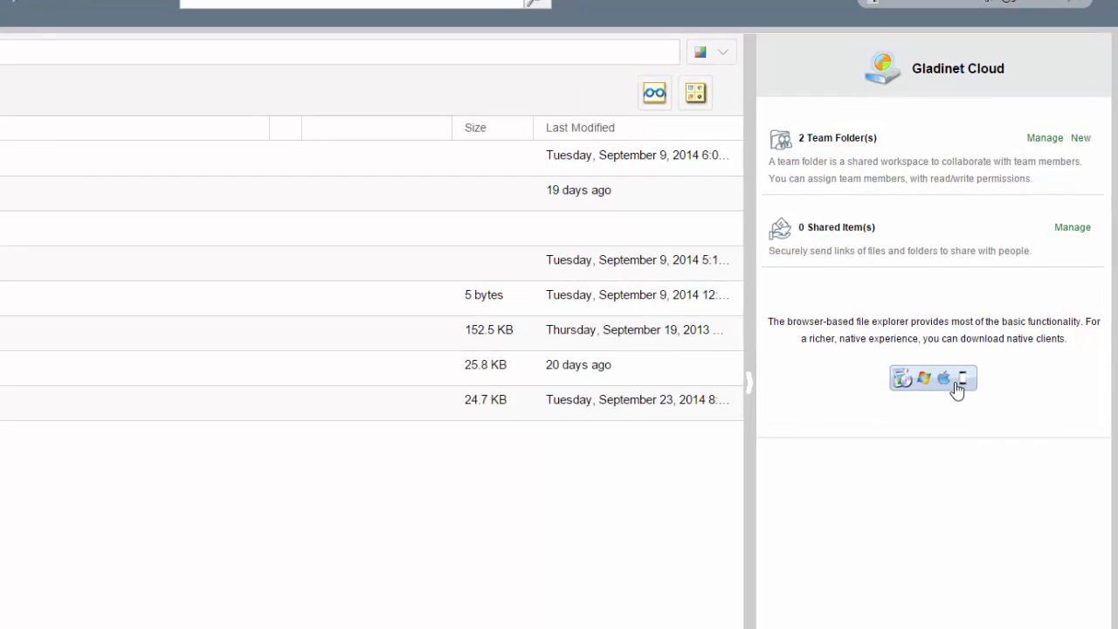
pyautogui.click(1006, 328)
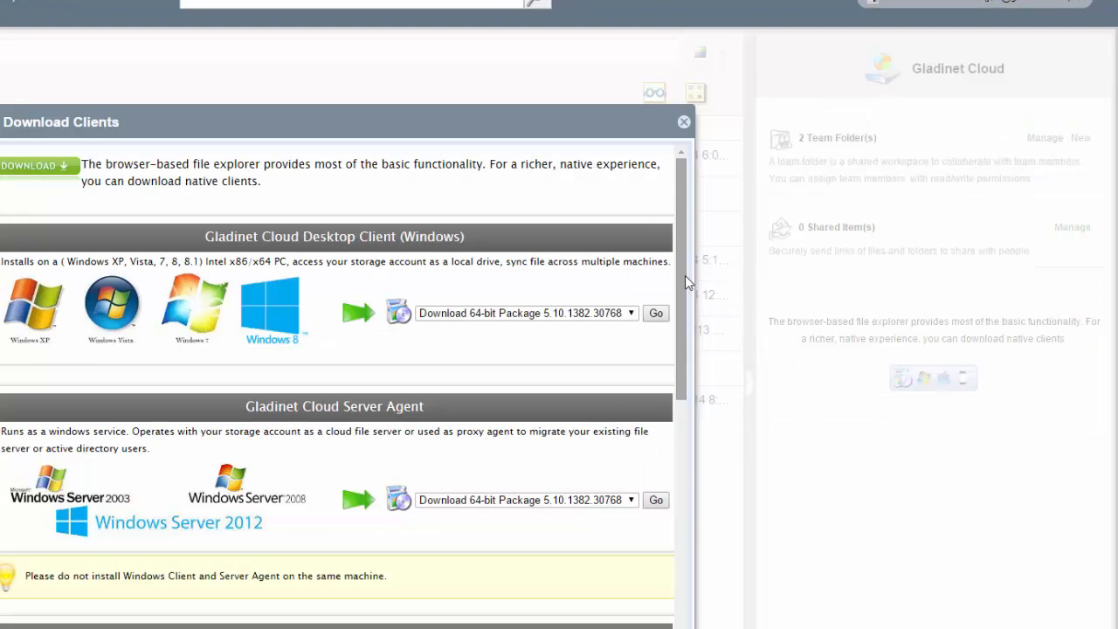
pyautogui.moveTo(684, 274); pyautogui.dragTo(676, 503)
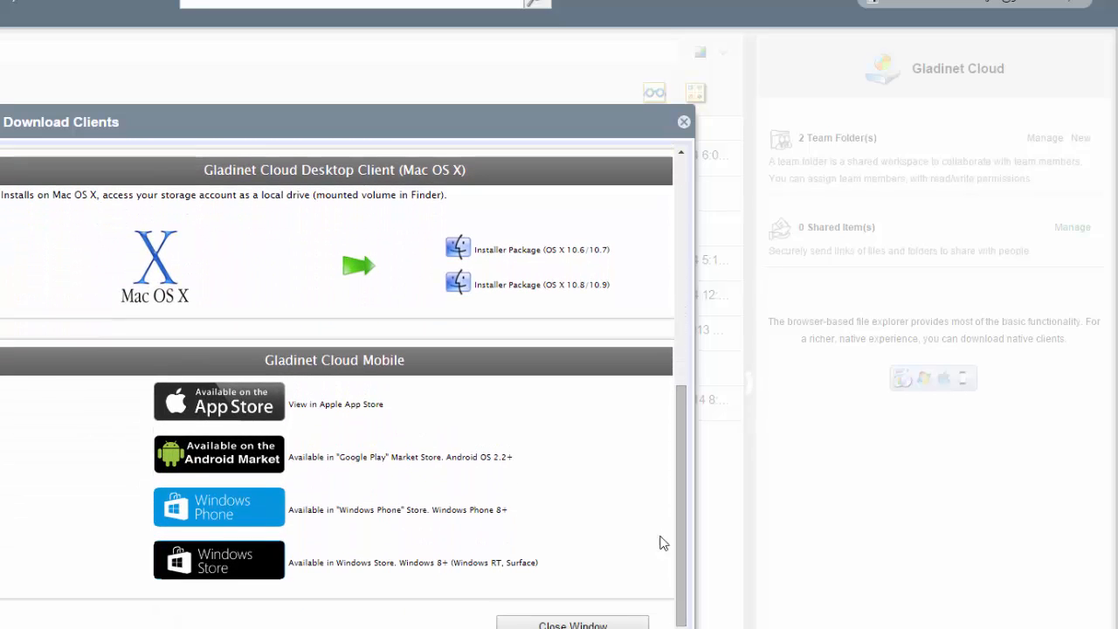
pyautogui.click(614, 620)
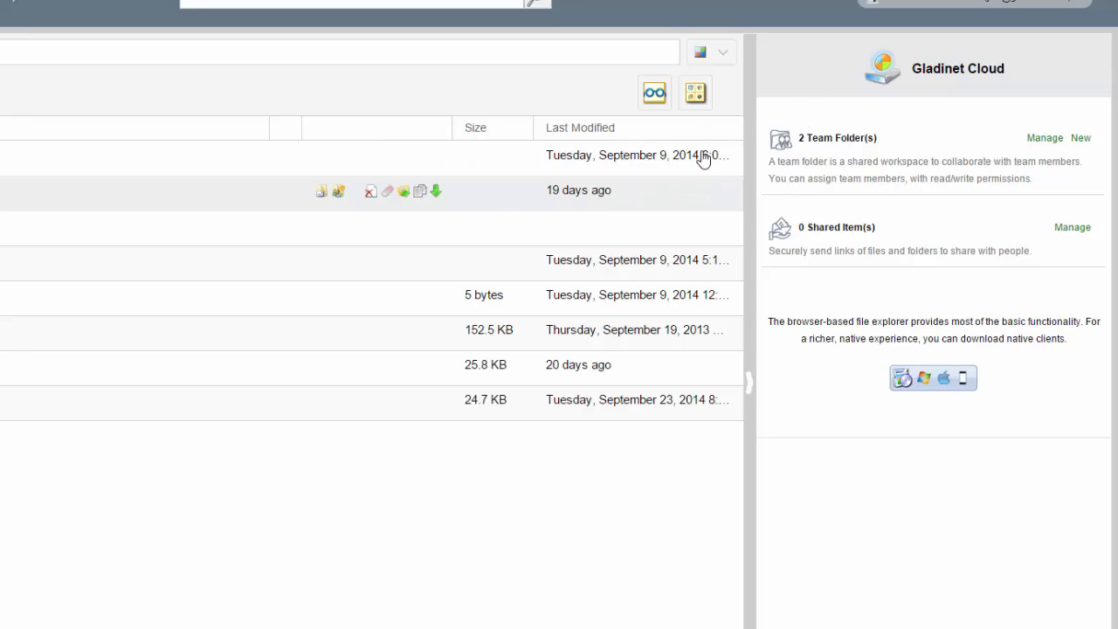
# Try the Lime Green theme in the file browser and set the theme to Mauve
pyautogui.click(724, 59)
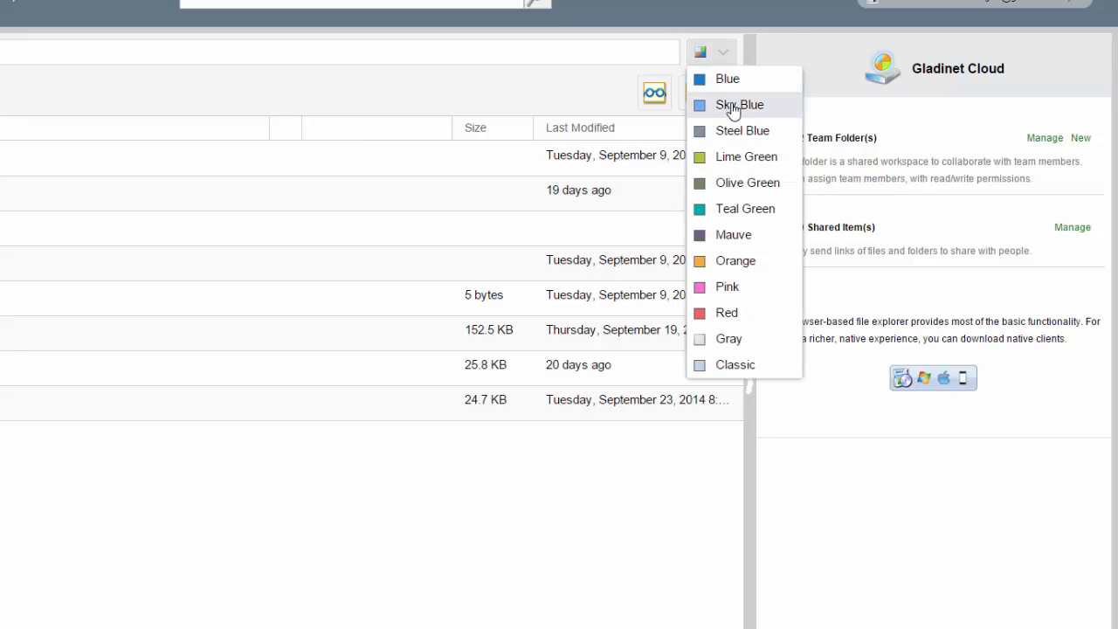
pyautogui.click(736, 163)
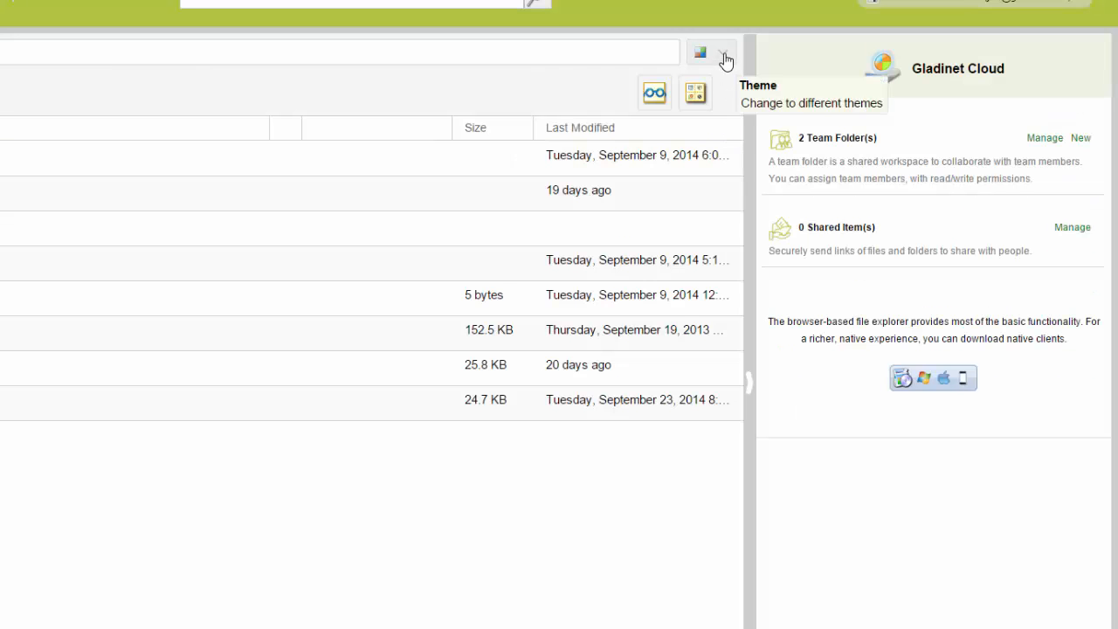
pyautogui.click(725, 59)
pyautogui.click(724, 247)
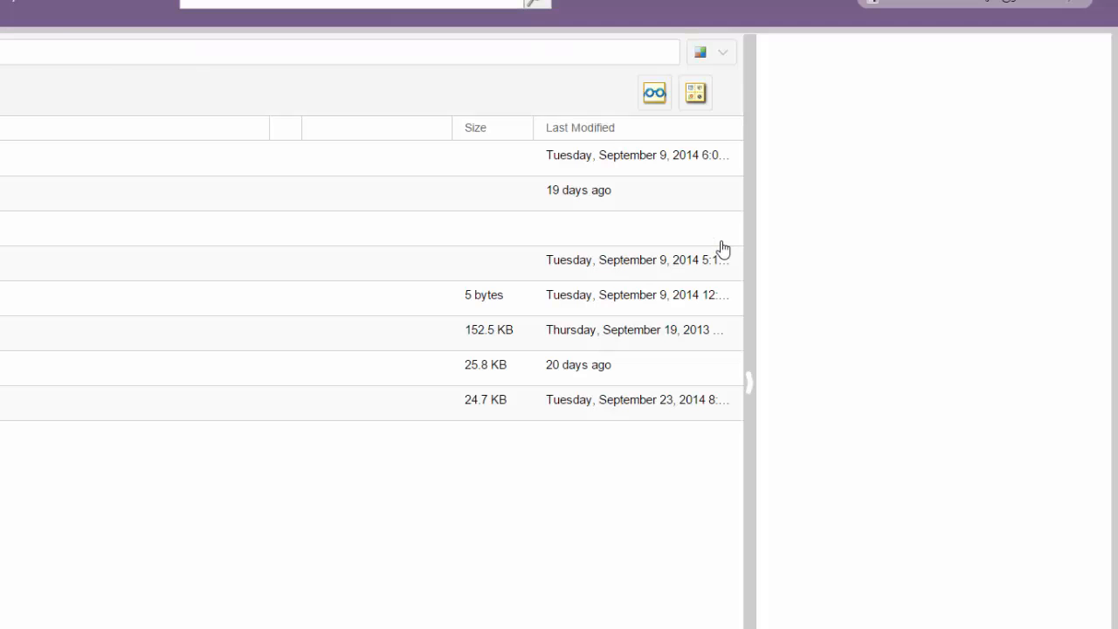
pyautogui.click(724, 59)
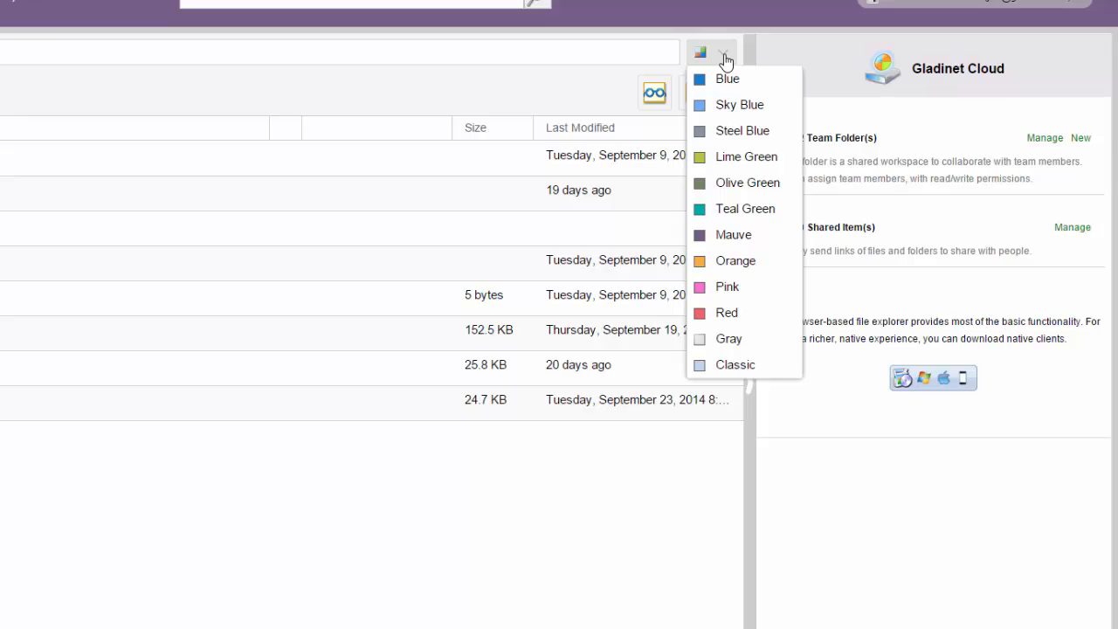
pyautogui.click(167, 470)
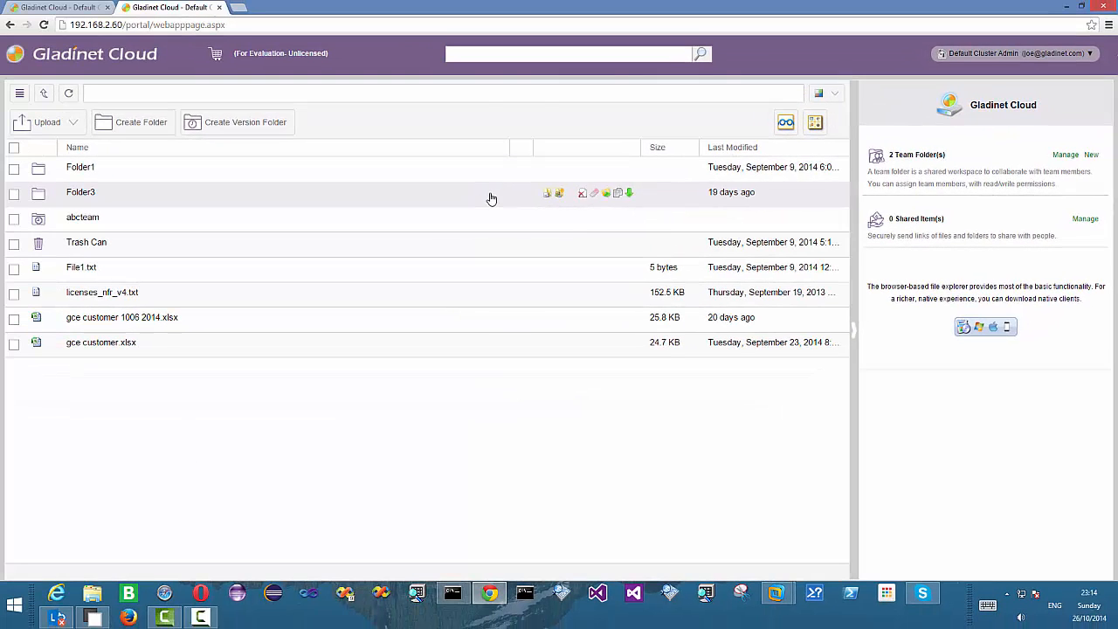
# Examine the actions available for Folder3 and for the file gce customer 1006 2014.xlsx
pyautogui.rightClick(246, 199)
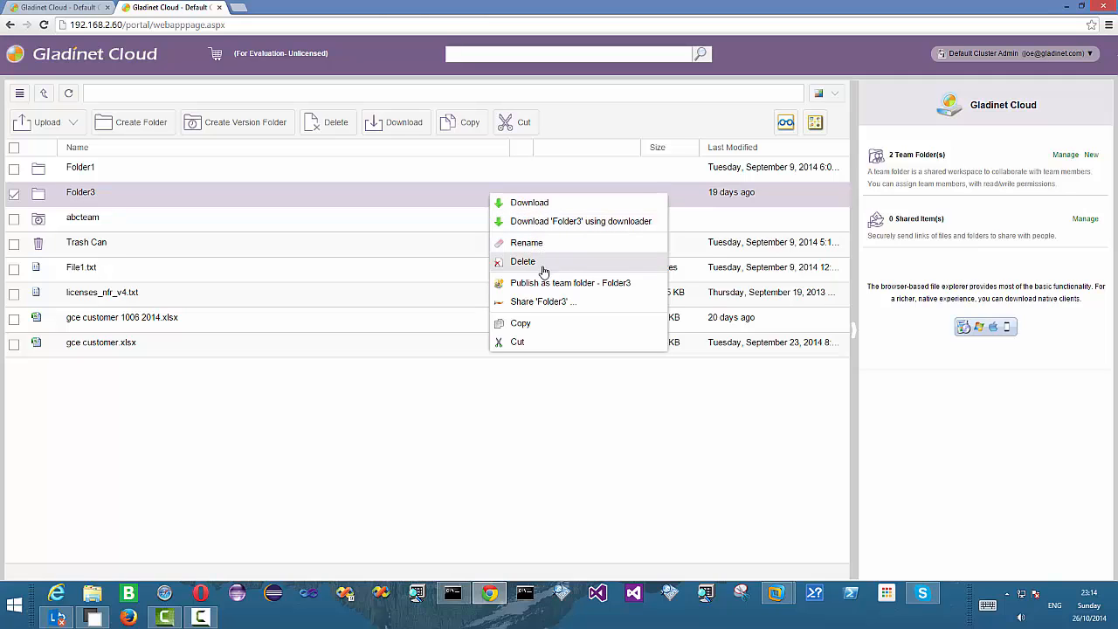
pyautogui.click(271, 322)
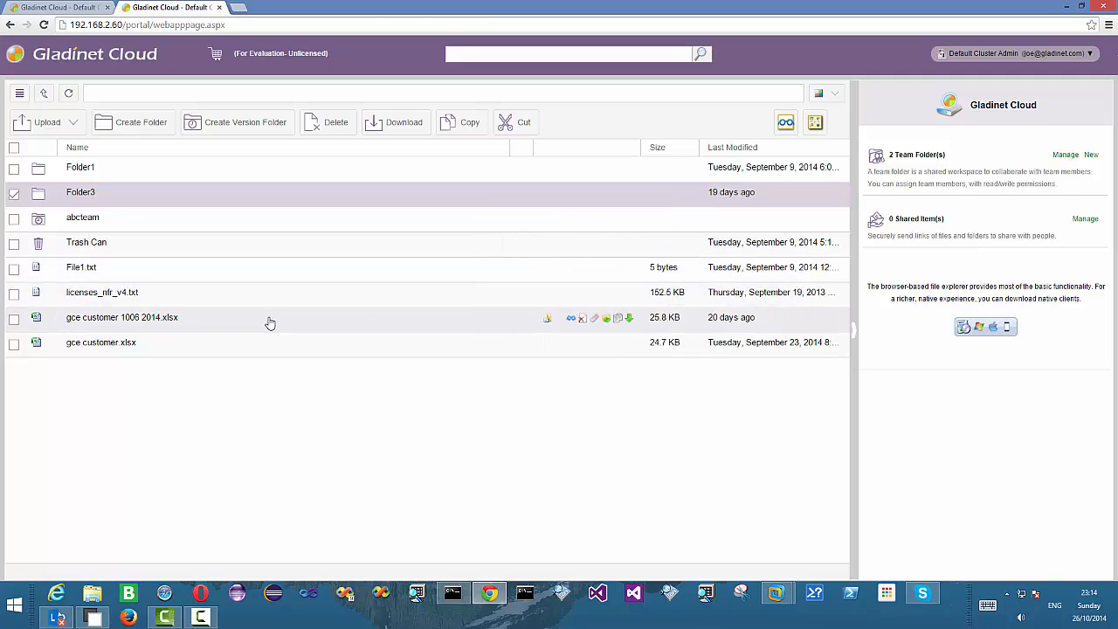
pyautogui.rightClick(270, 323)
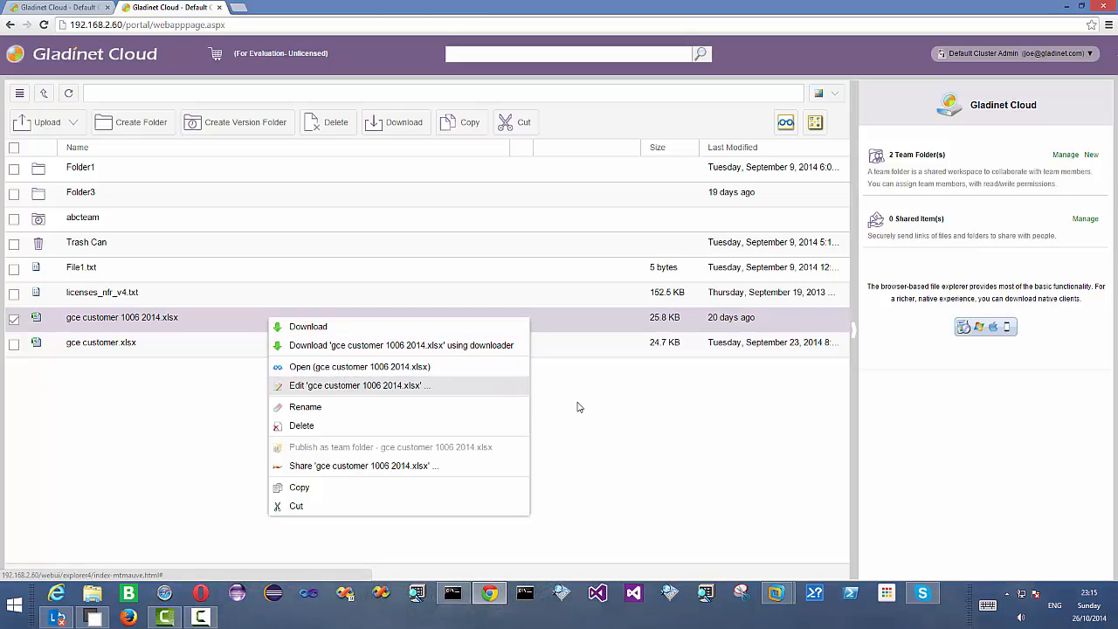
pyautogui.click(623, 420)
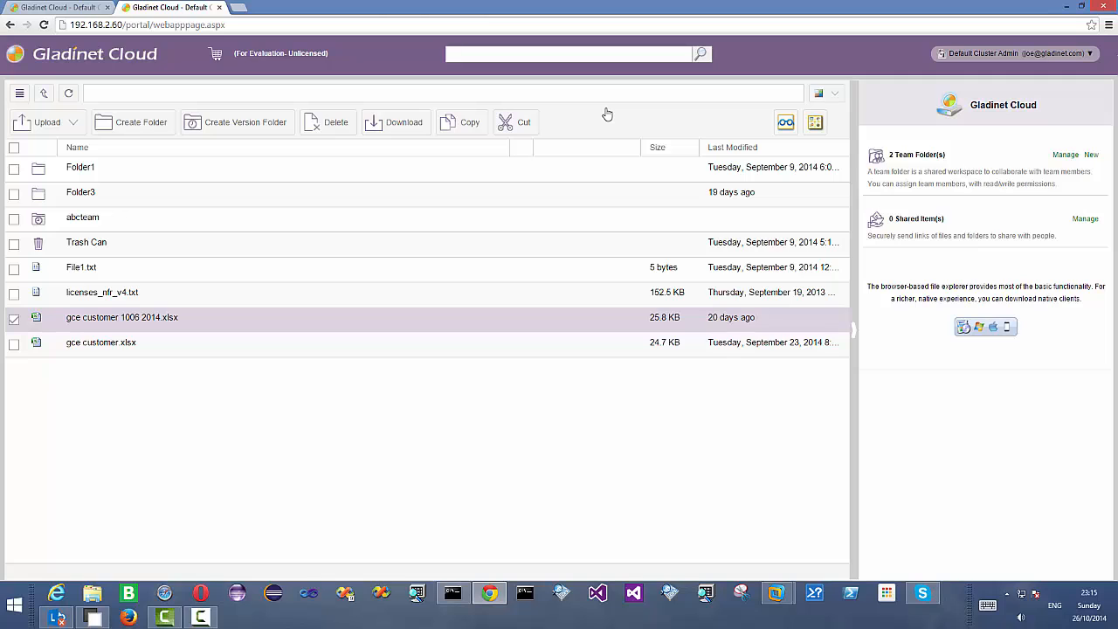
# Add gce customer.xlsx to the selection to view its details, and deselect both customer workbooks
pyautogui.click(16, 347)
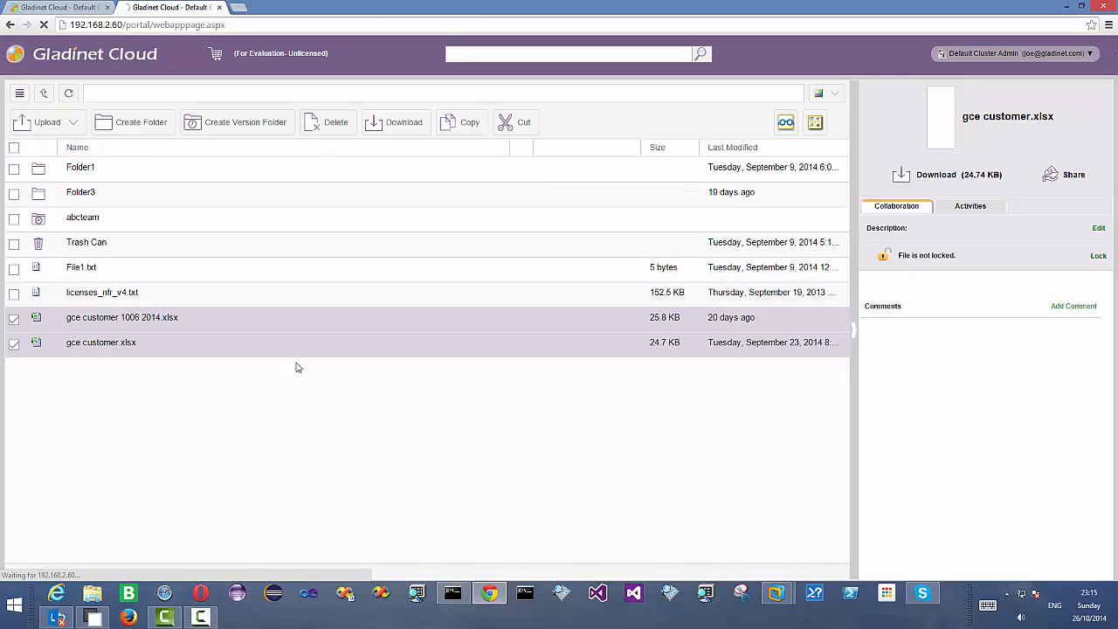
pyautogui.click(13, 320)
pyautogui.click(14, 345)
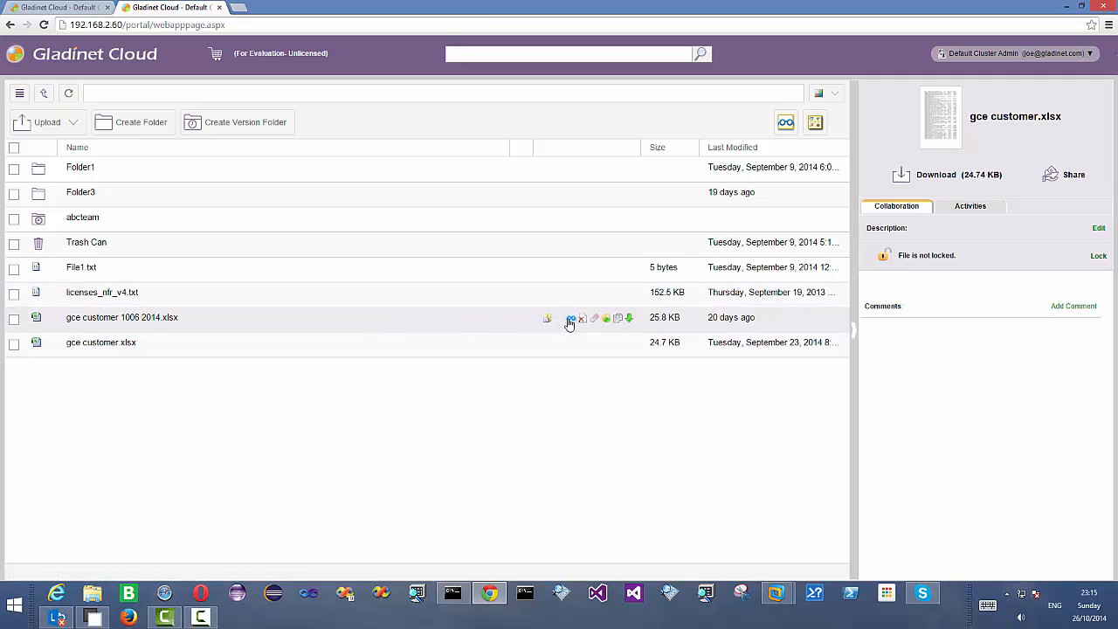
pyautogui.click(1079, 59)
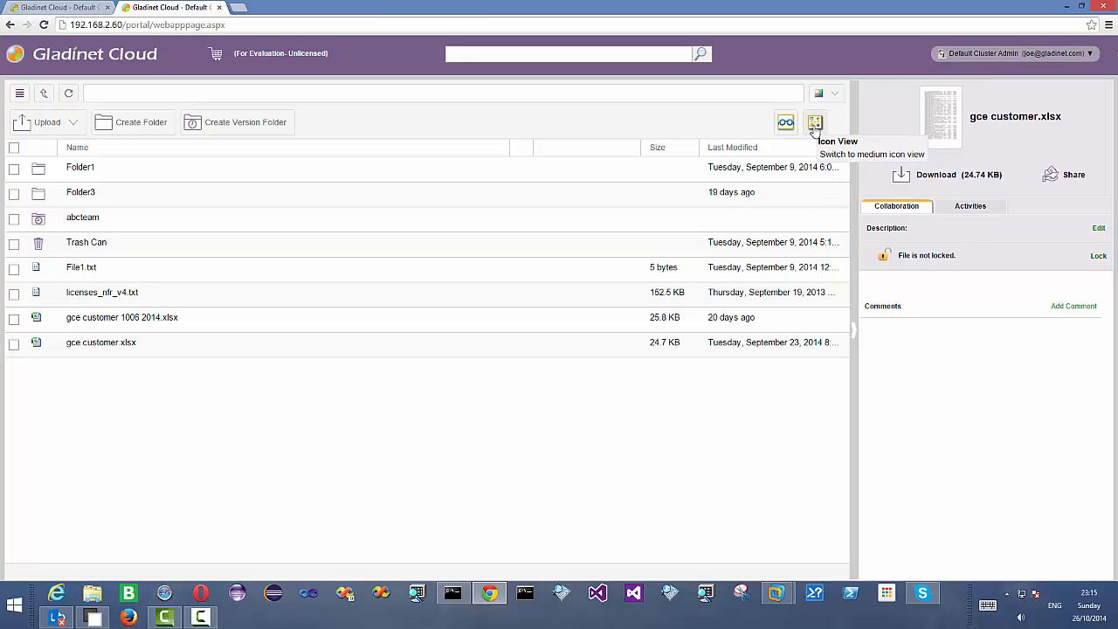
# Show the folder tree beside the file list, and collapse both the details pane and the tree
pyautogui.click(19, 93)
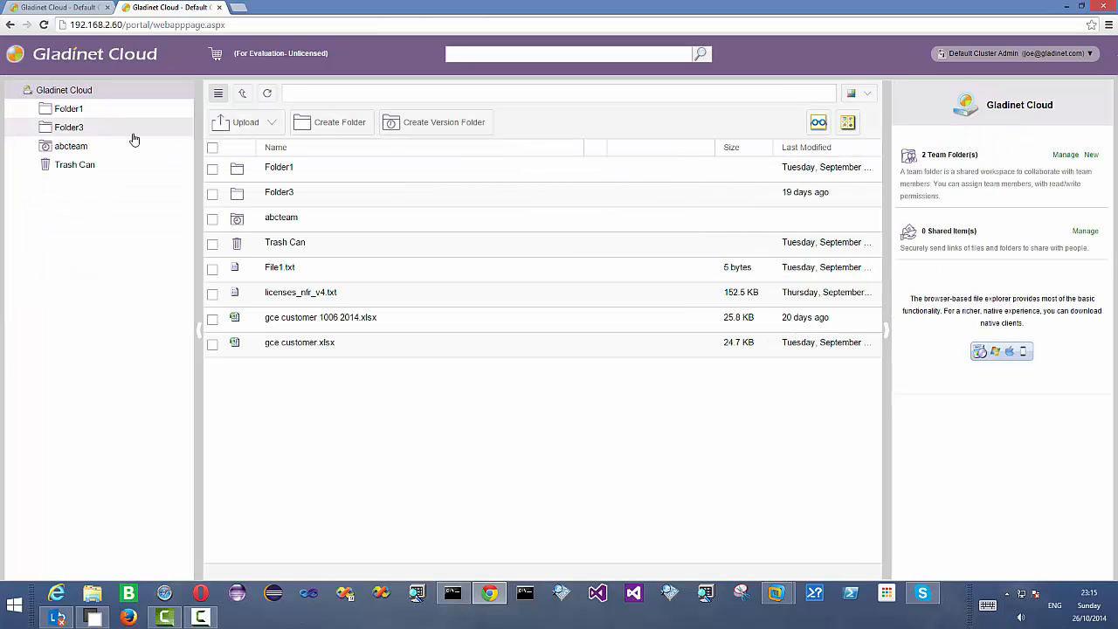
pyautogui.click(886, 339)
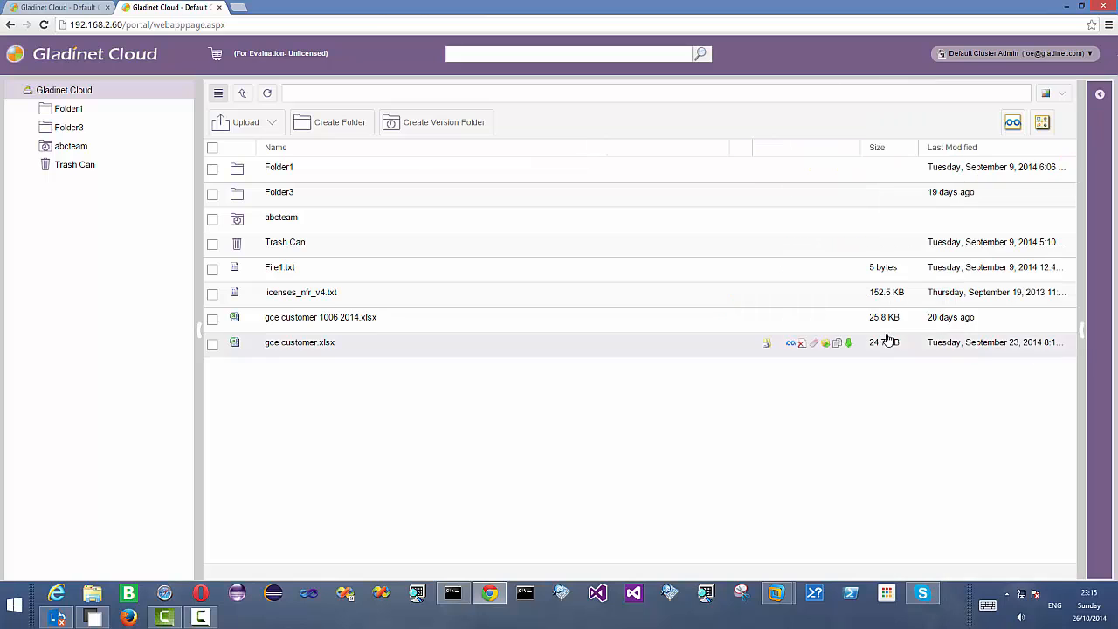
pyautogui.click(197, 331)
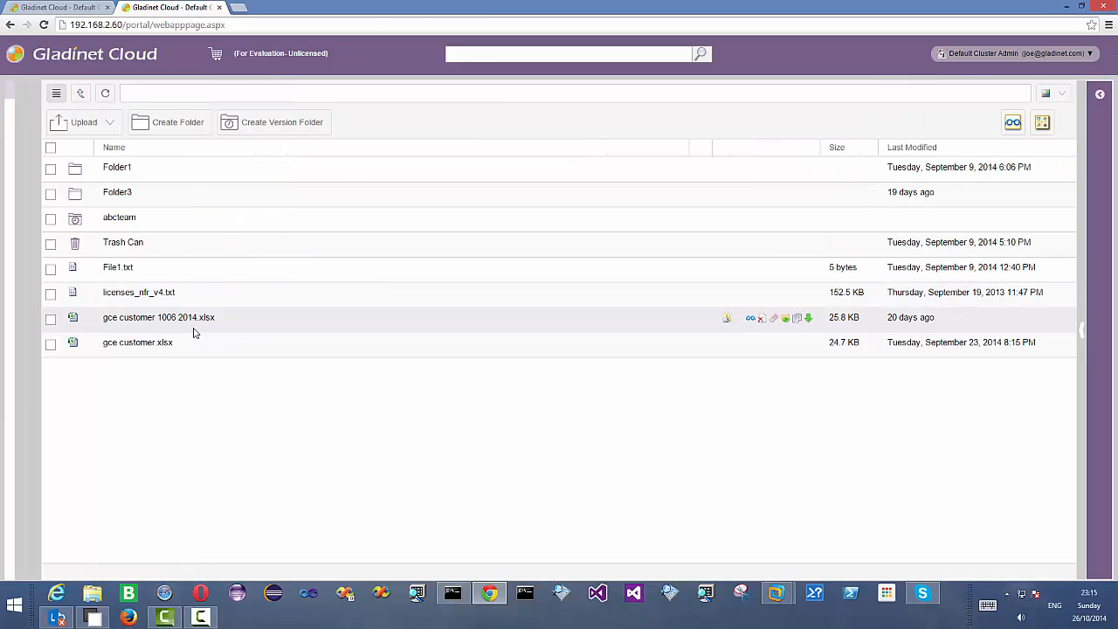